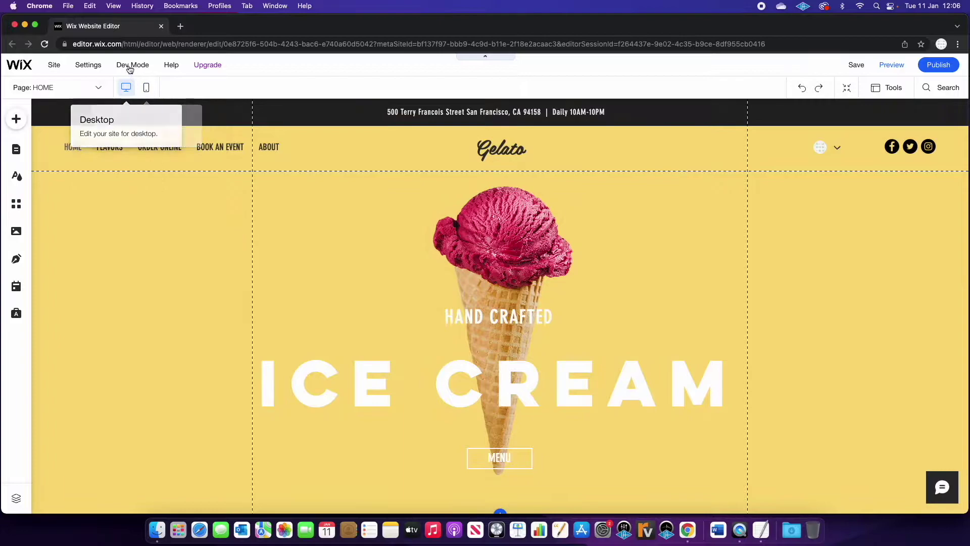
Turn on Dev Mode, dismiss the Velo popup, and show the site's database collections.
mouse_move(127, 68)
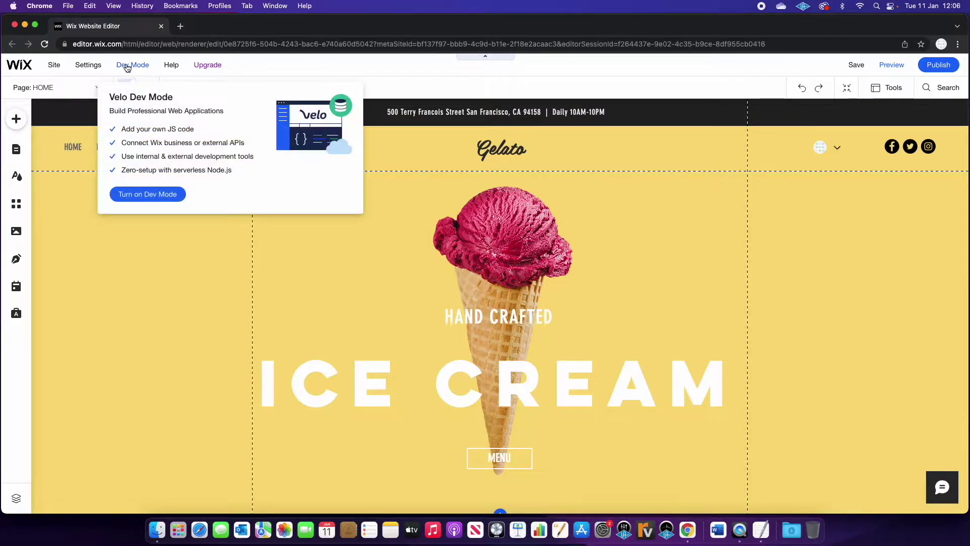
click(147, 195)
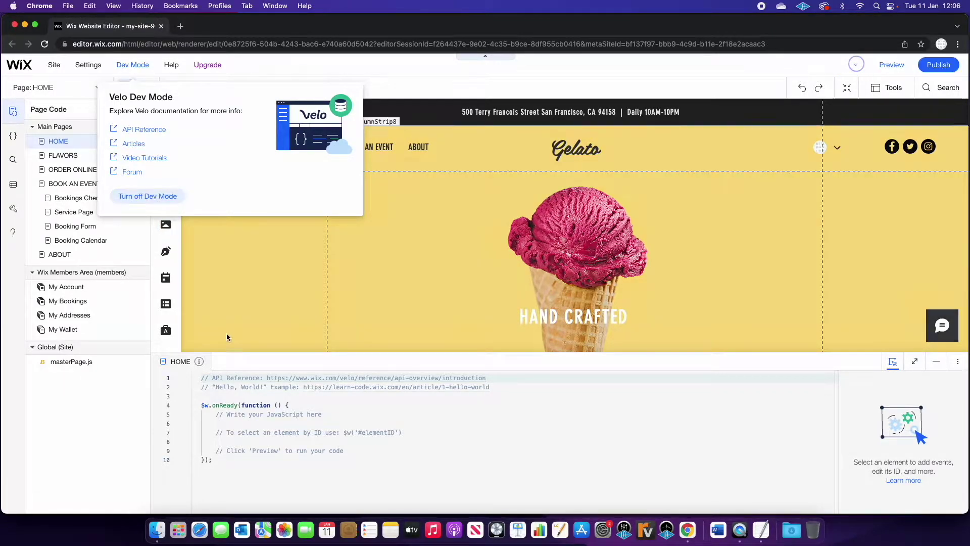
click(305, 465)
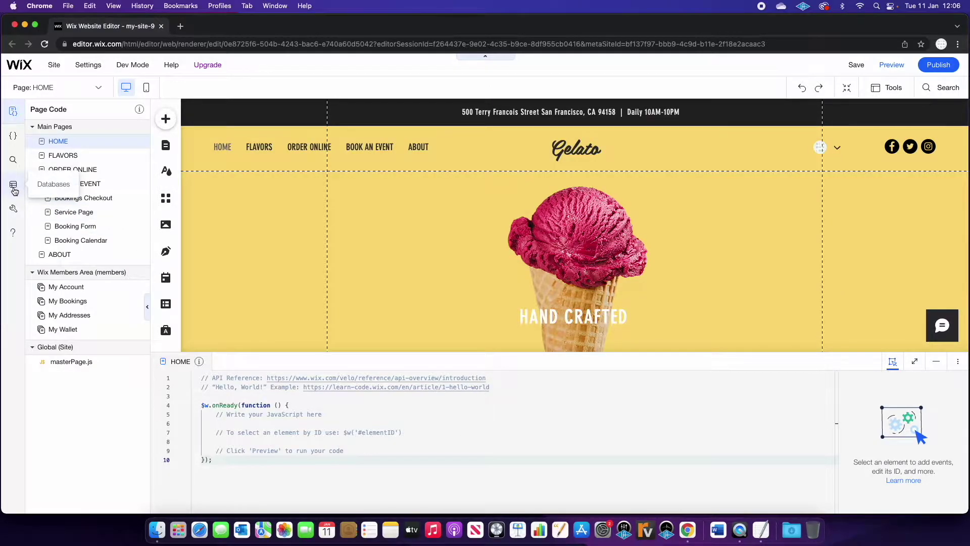
click(14, 187)
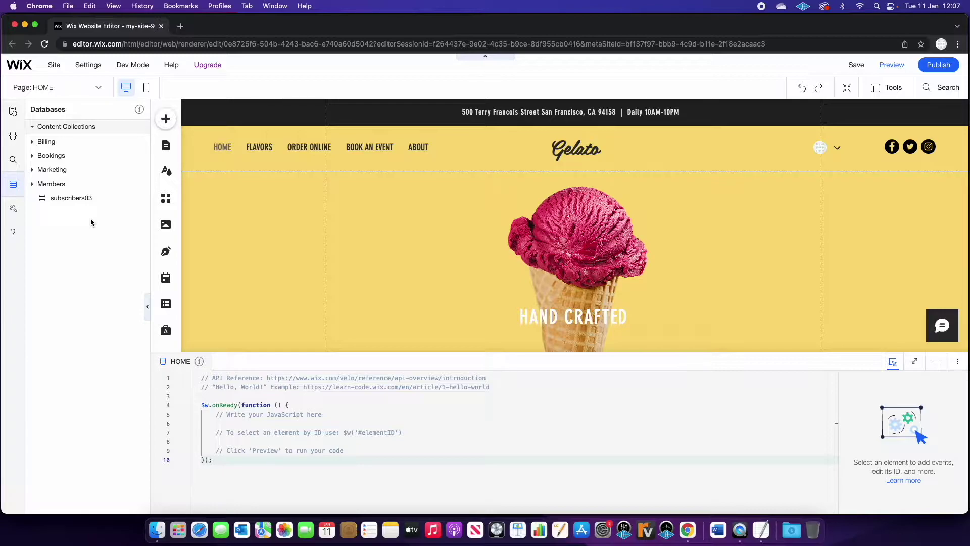
Start a new content collection named 'Voting'.
mouse_move(137, 133)
click(140, 127)
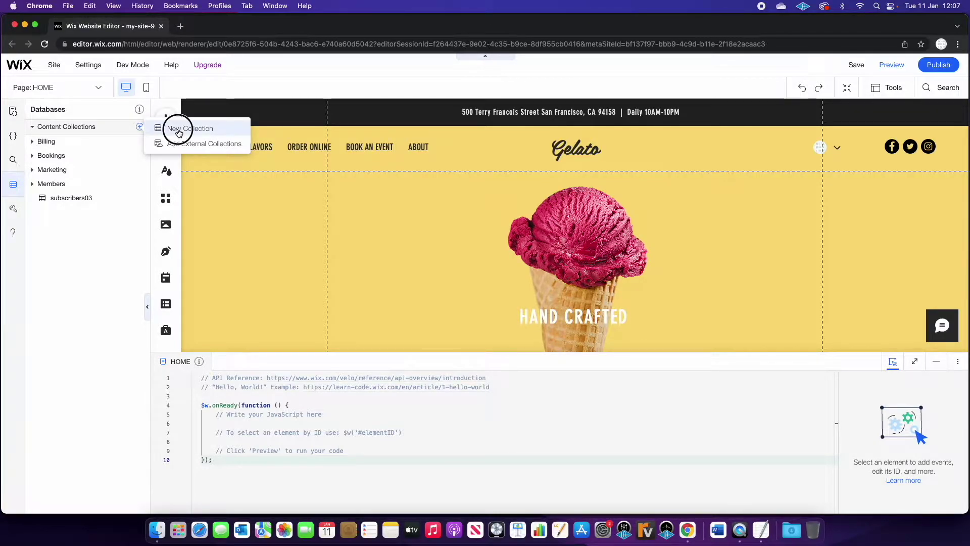
click(176, 130)
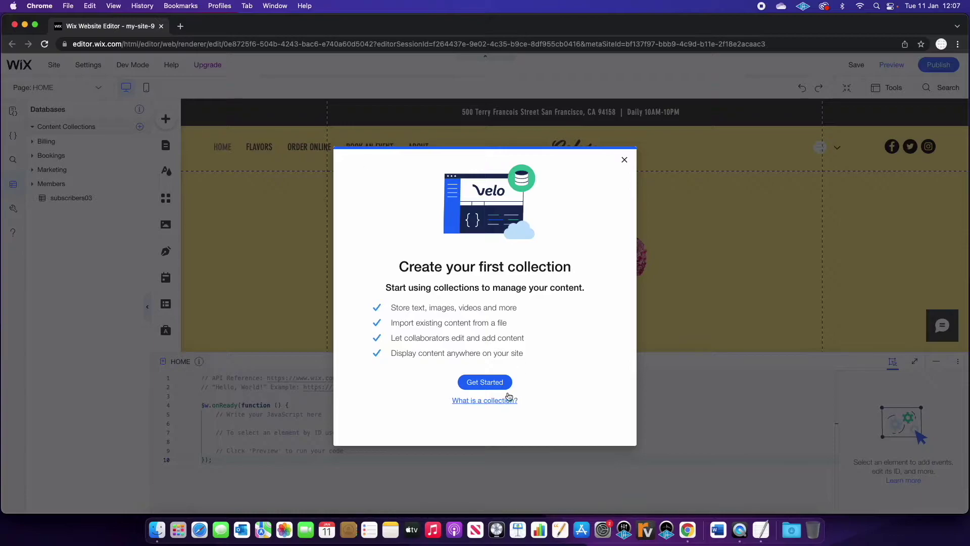
click(490, 383)
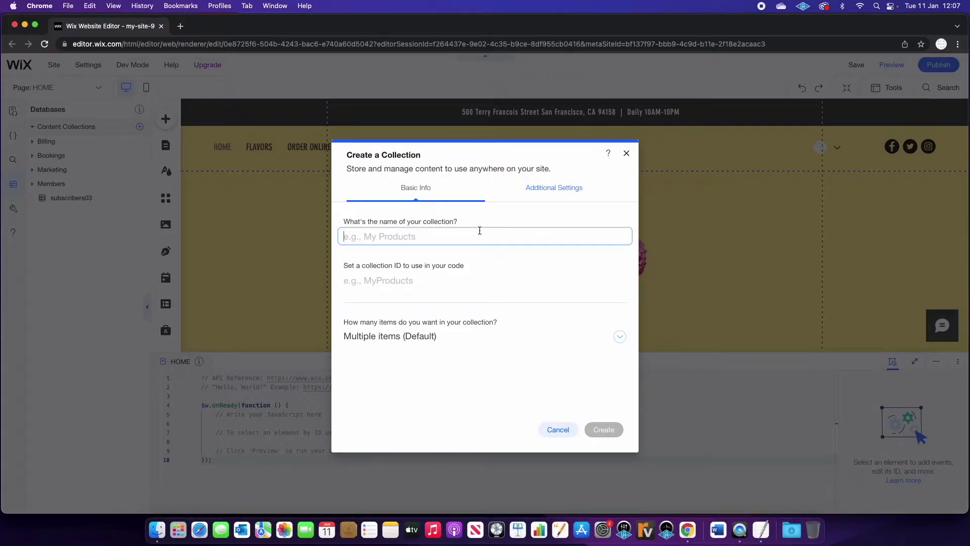
text(Voting)
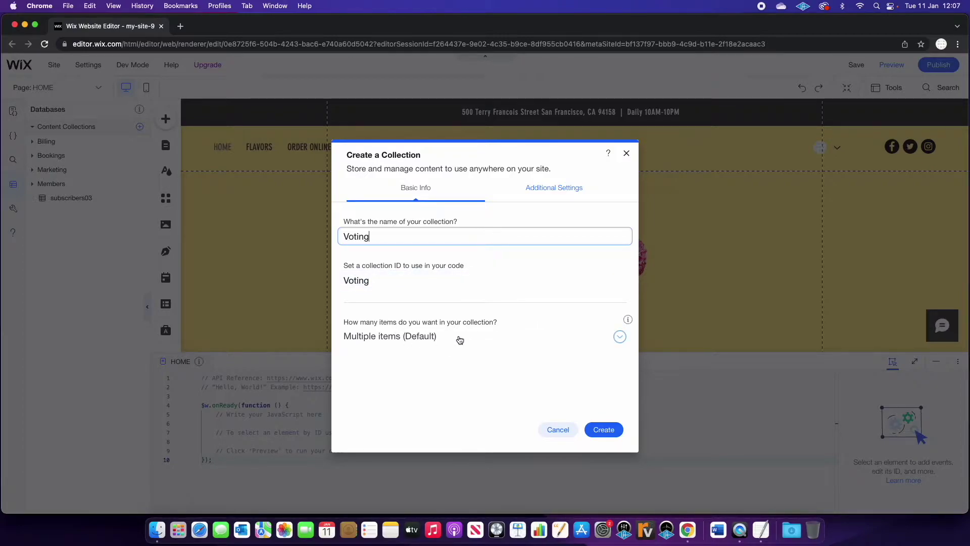
Set the Voting collection's permissions to Custom Use.
click(539, 192)
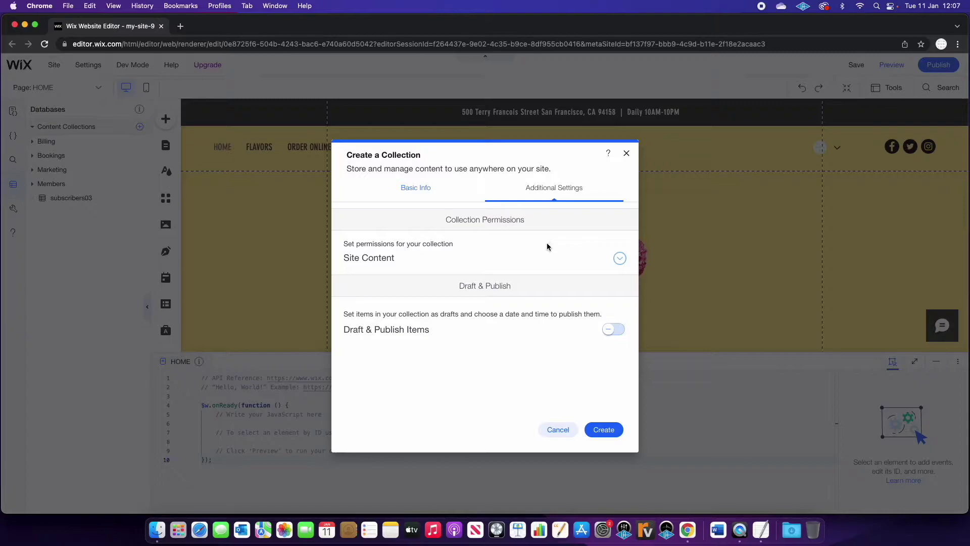
click(546, 256)
scroll(513, 364, down, 4)
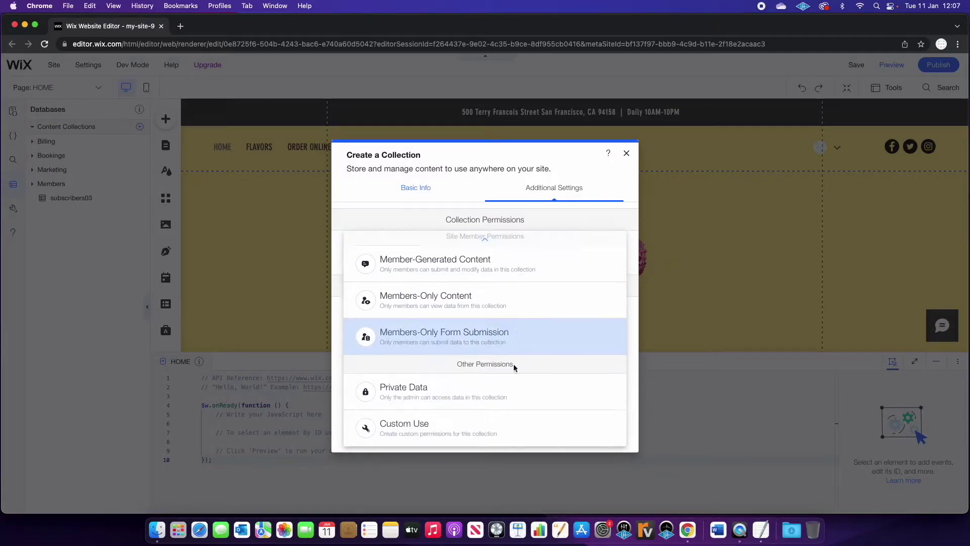
click(492, 431)
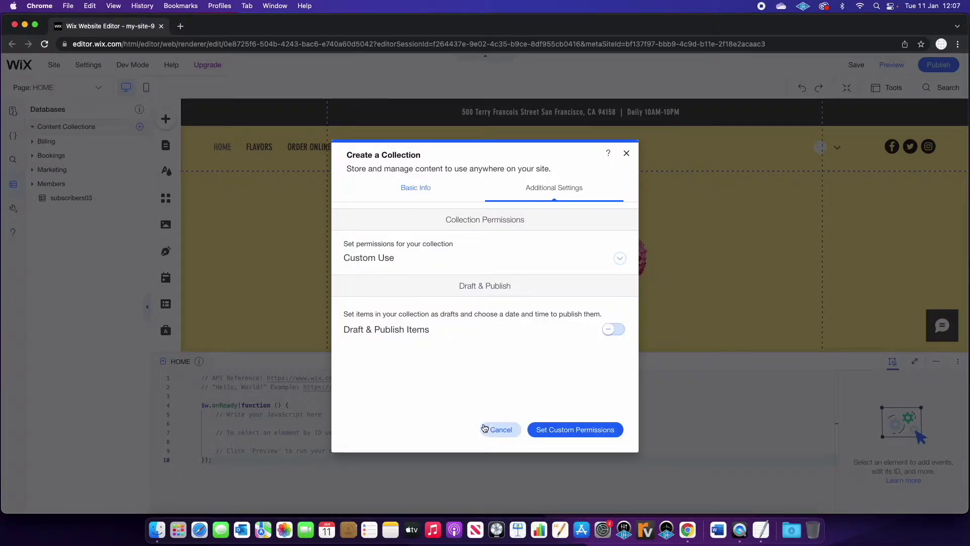
Let Anyone read, create and update, restrict delete to Admin, and create the Voting collection.
click(582, 432)
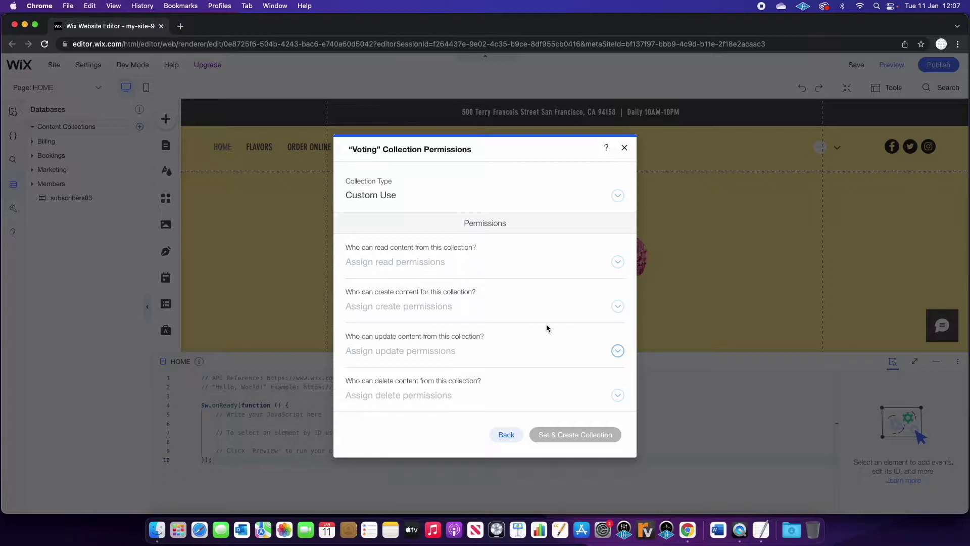
click(448, 267)
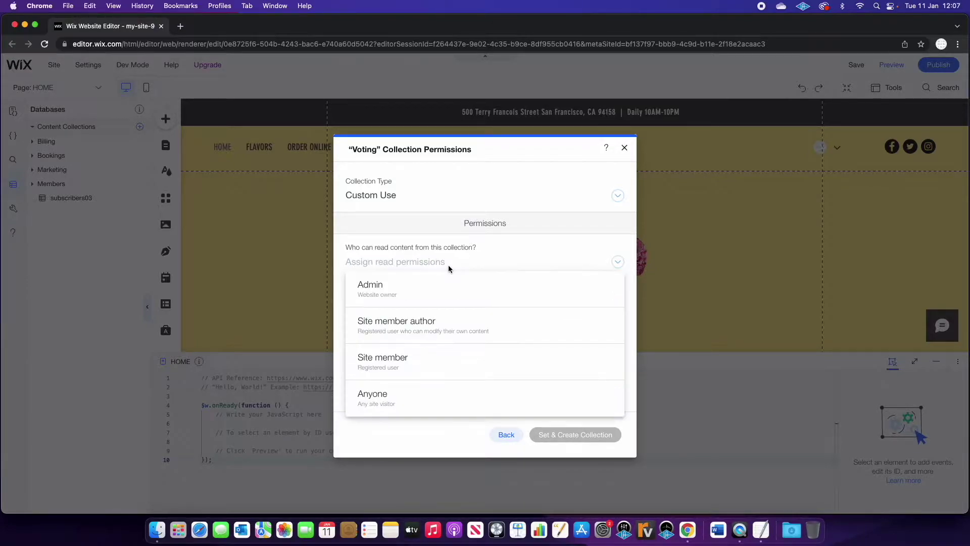
click(443, 407)
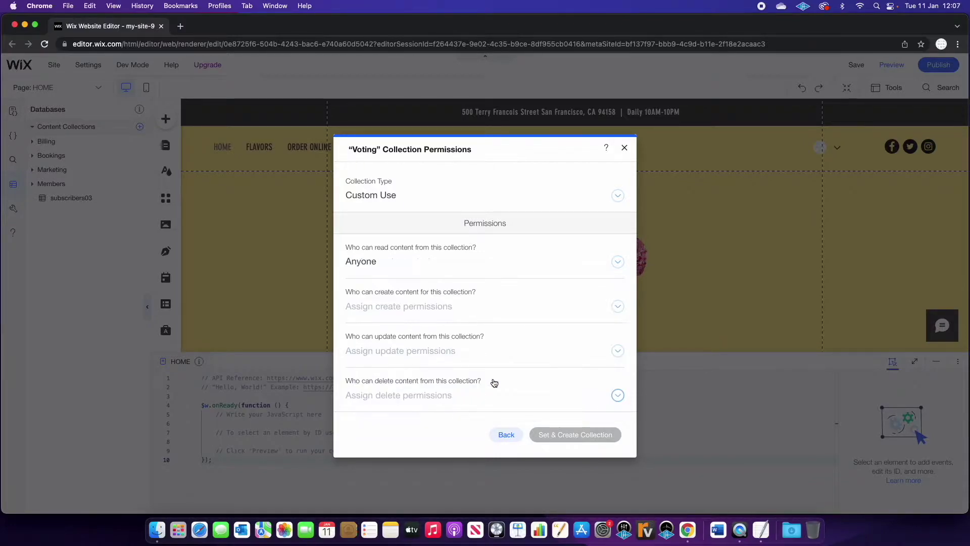
click(414, 306)
click(478, 420)
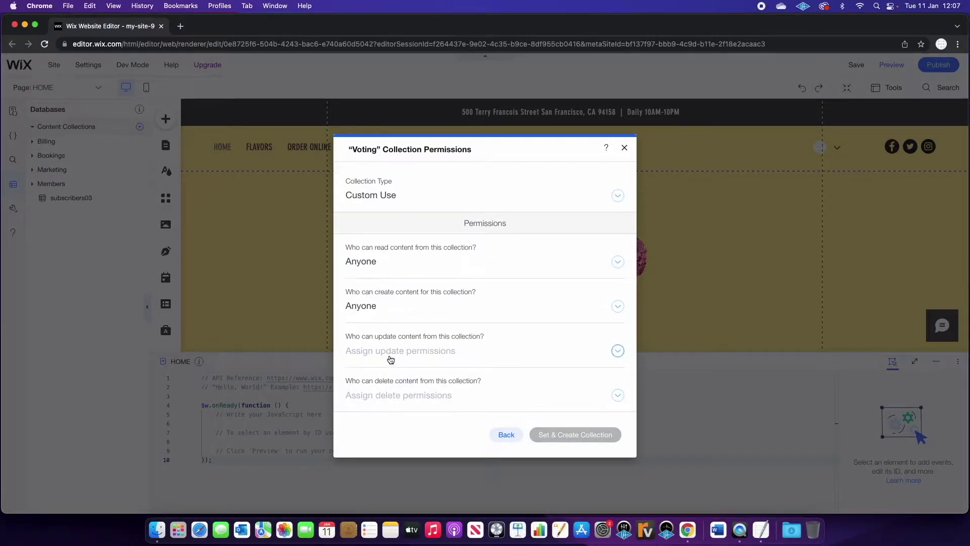
click(390, 354)
scroll(484, 442, down, 2)
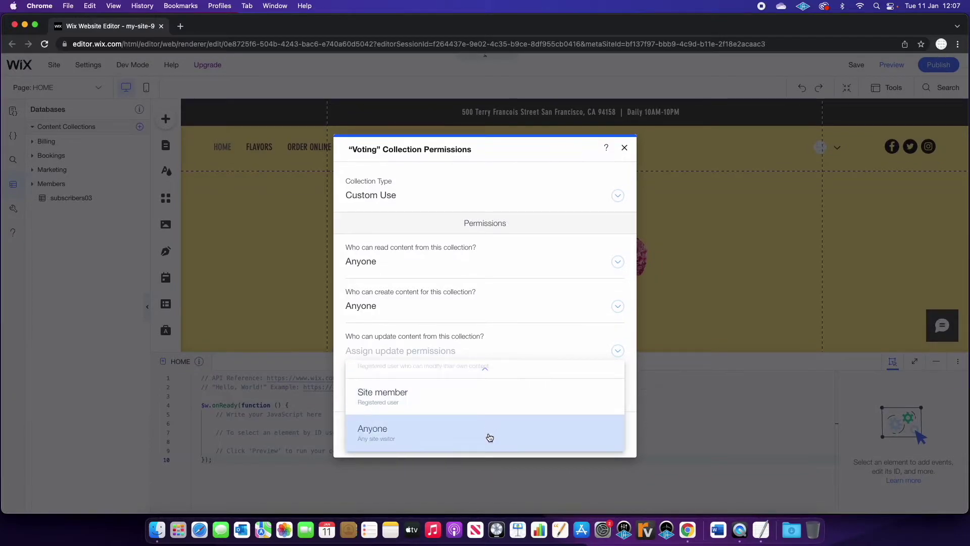
click(486, 438)
click(446, 403)
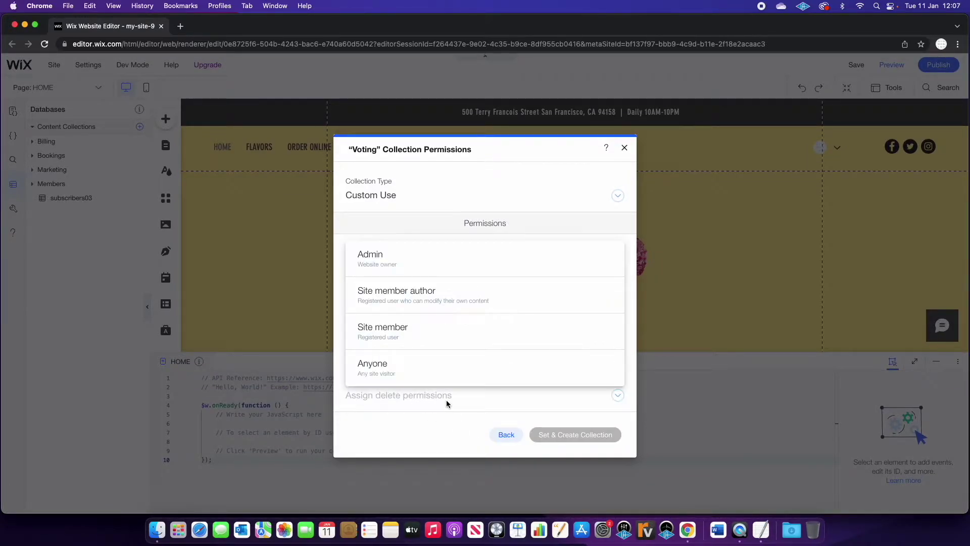
click(496, 274)
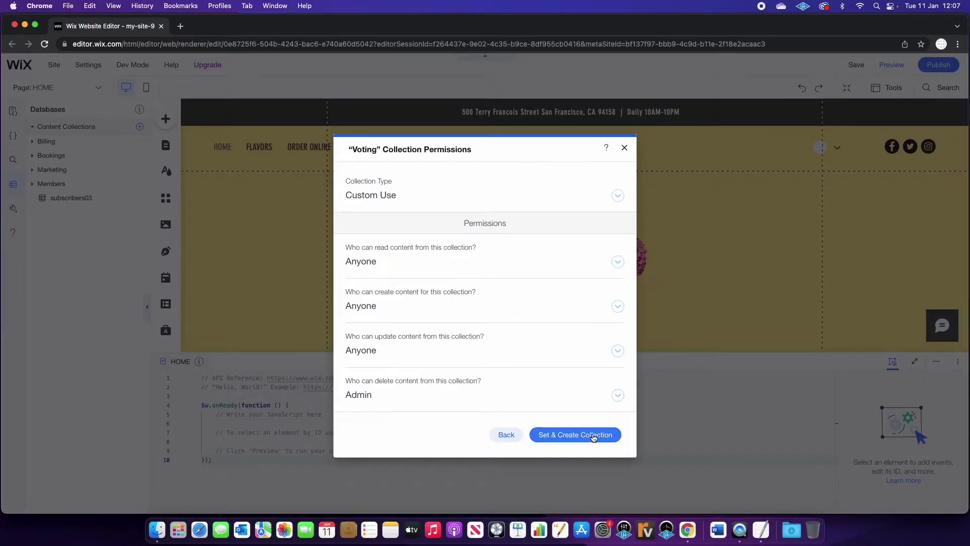
click(605, 439)
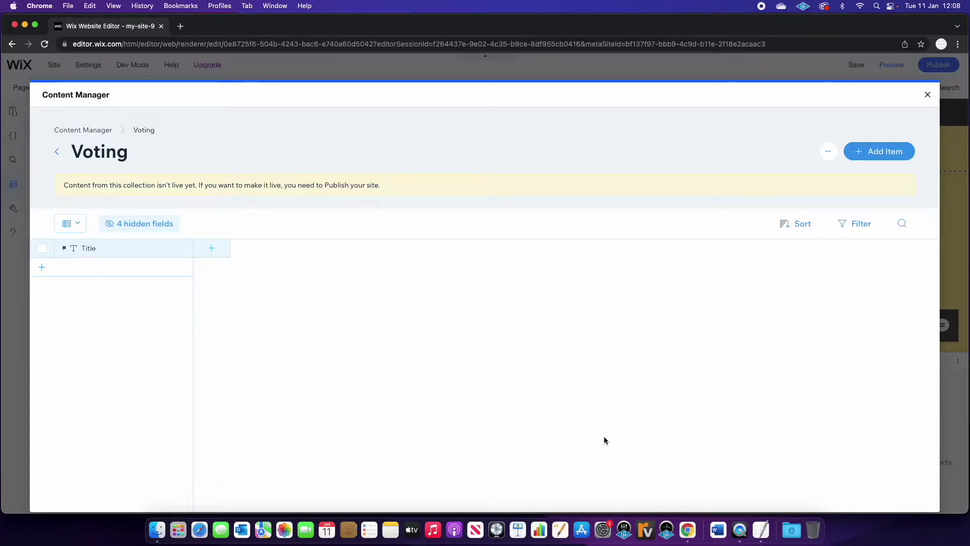
Rename the collection's Title field to 'Ice Cream Flavours' and save it.
click(128, 256)
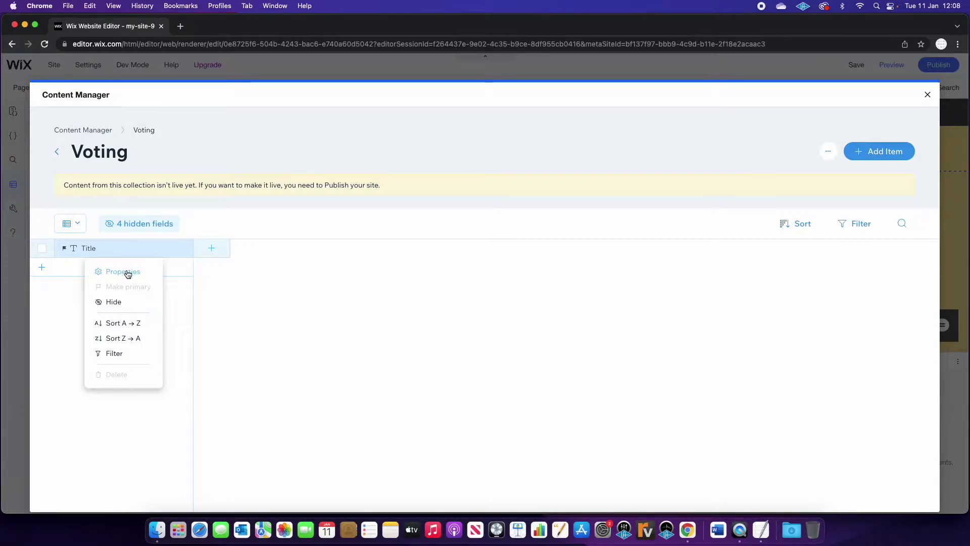
click(126, 273)
double_click(122, 294)
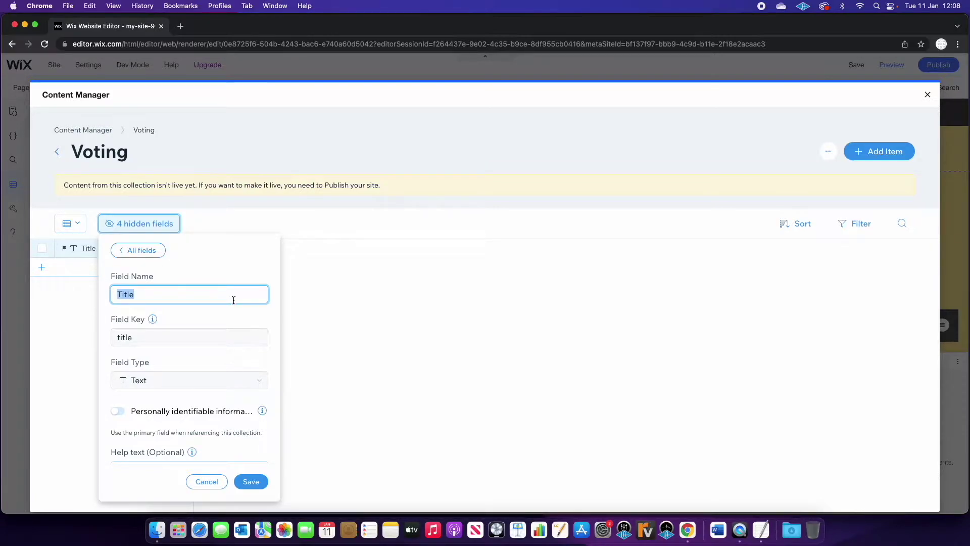
text(Ice Cream F)
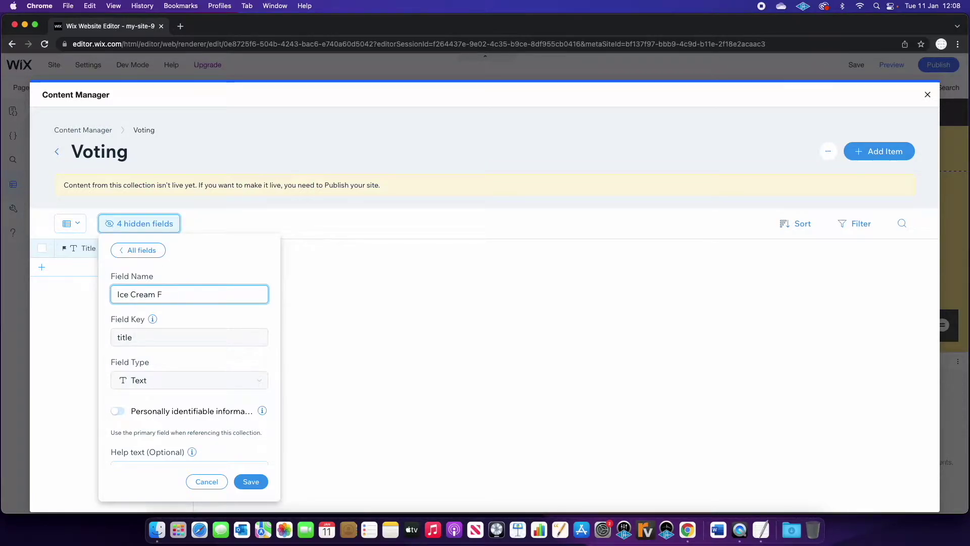
text(Flvao)
text(avours)
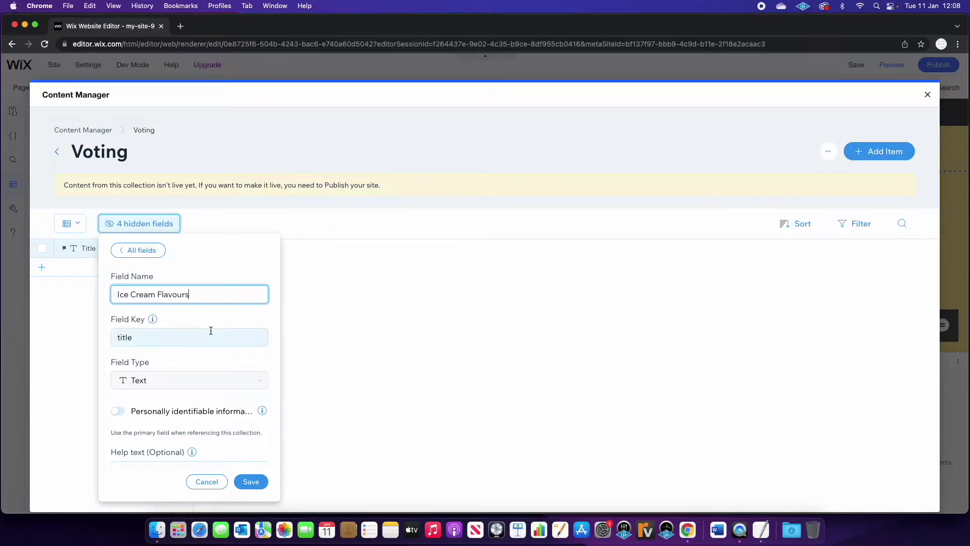
drag(211, 334, 95, 336)
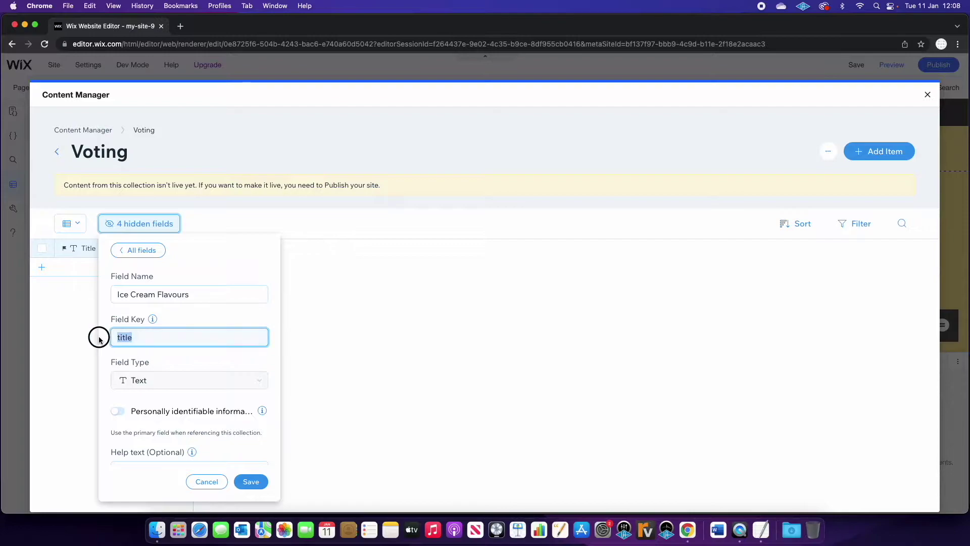
key(Tab)
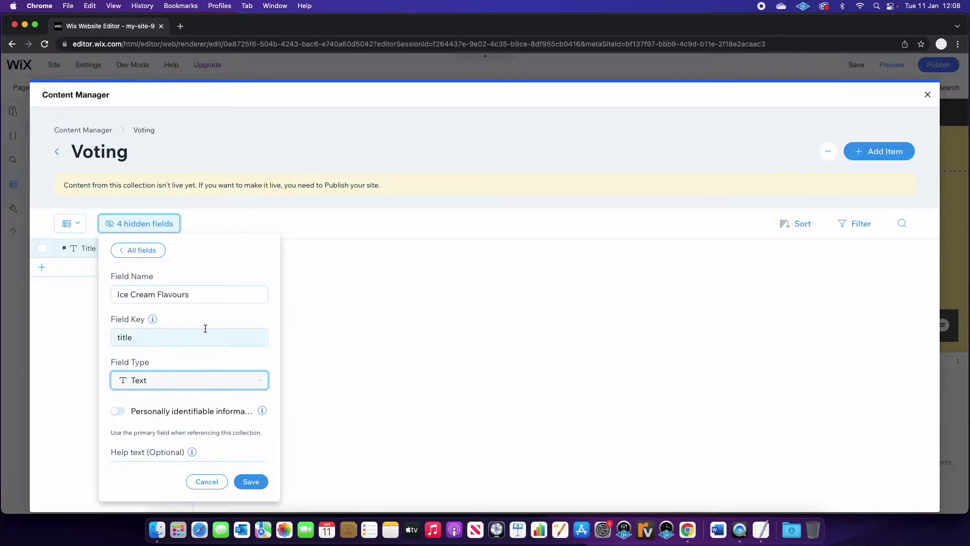
click(255, 481)
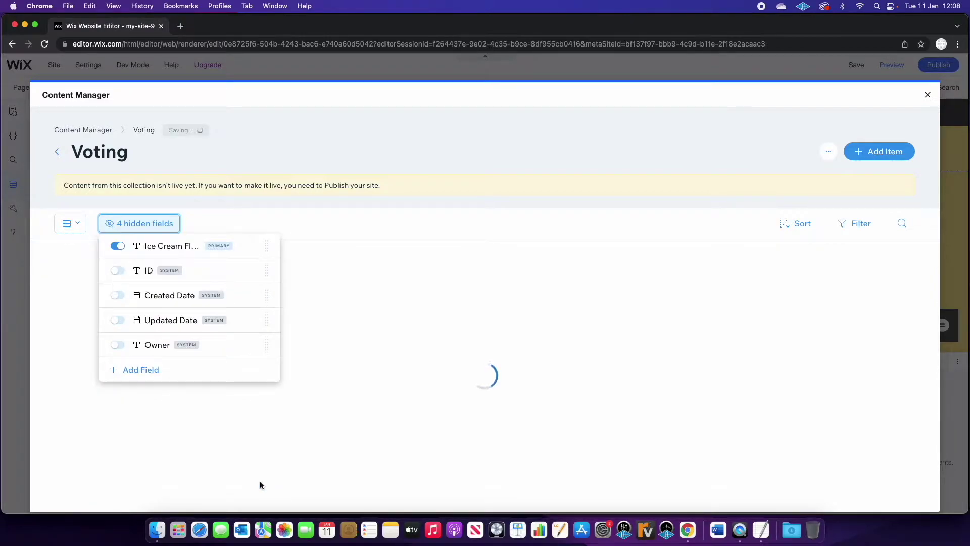
click(341, 217)
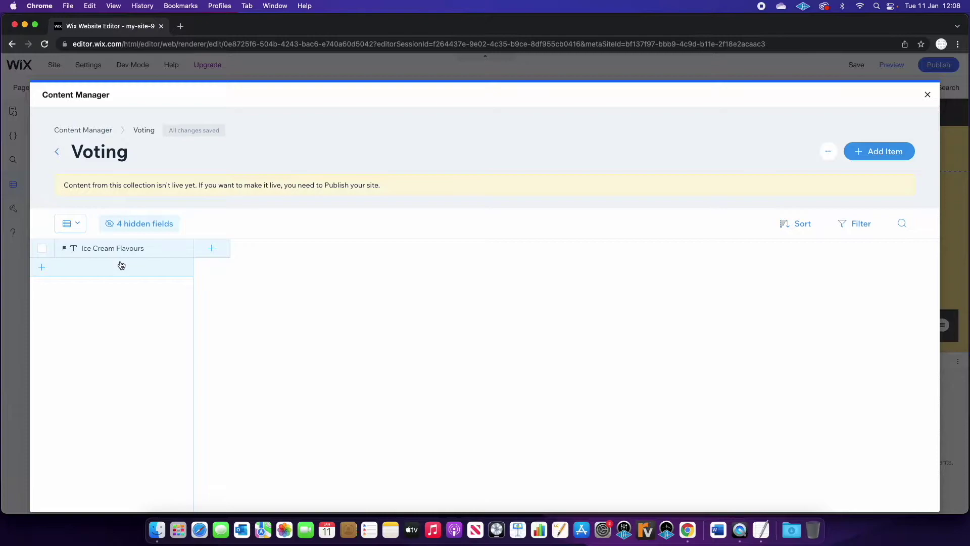
click(219, 251)
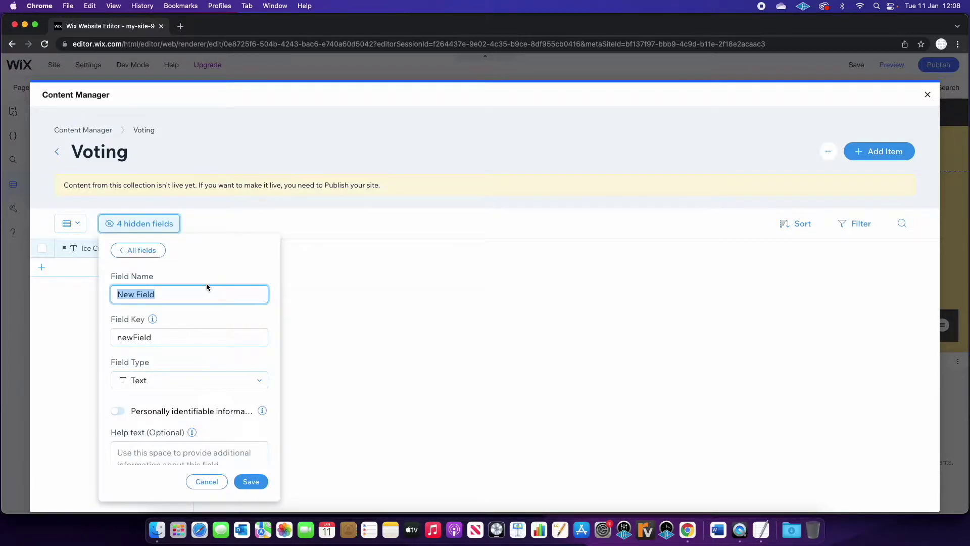
Add an 'Image' field of type Image to the Voting collection.
text(Image)
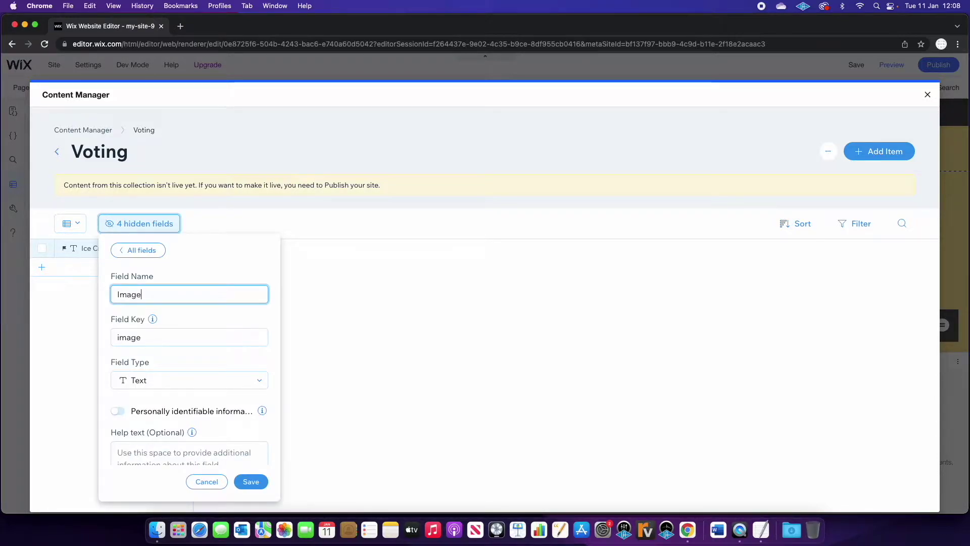
click(264, 379)
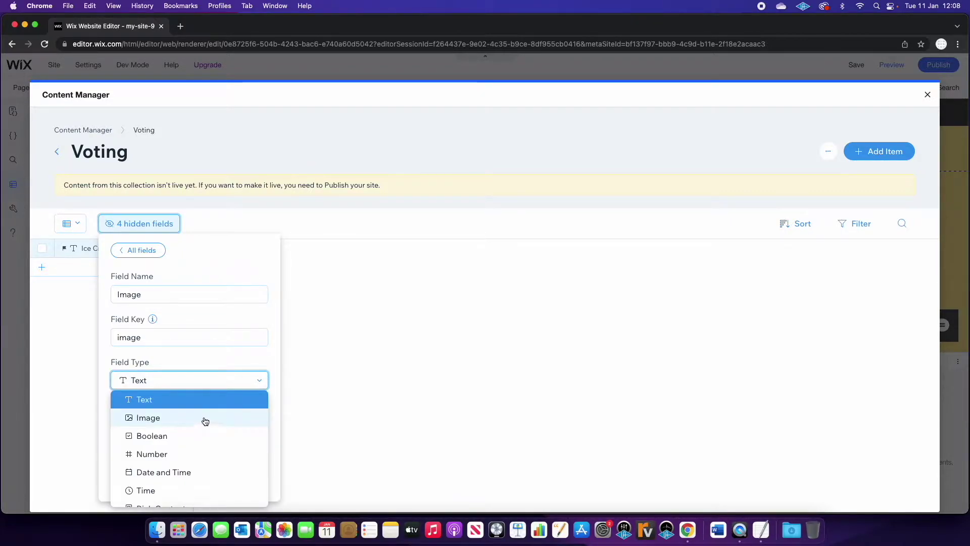
click(166, 419)
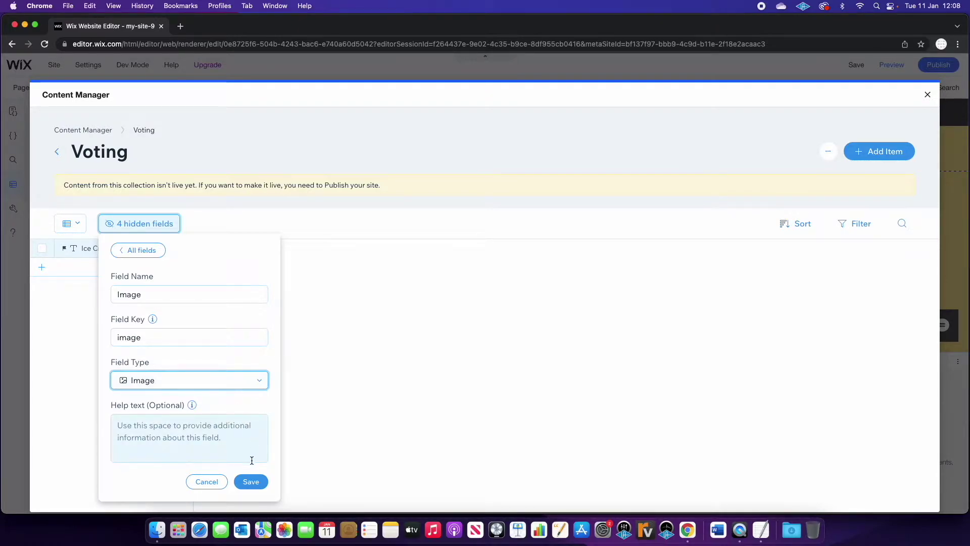
click(257, 481)
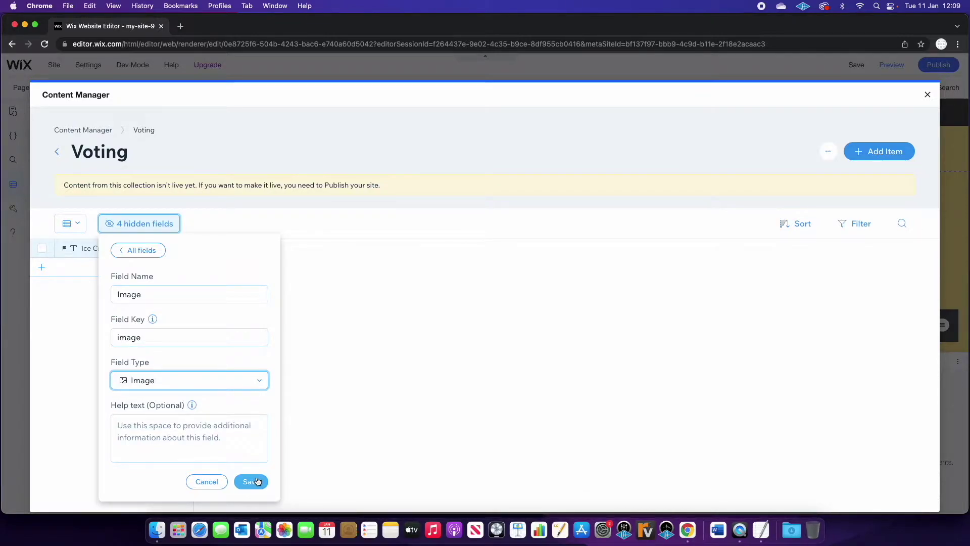
click(257, 481)
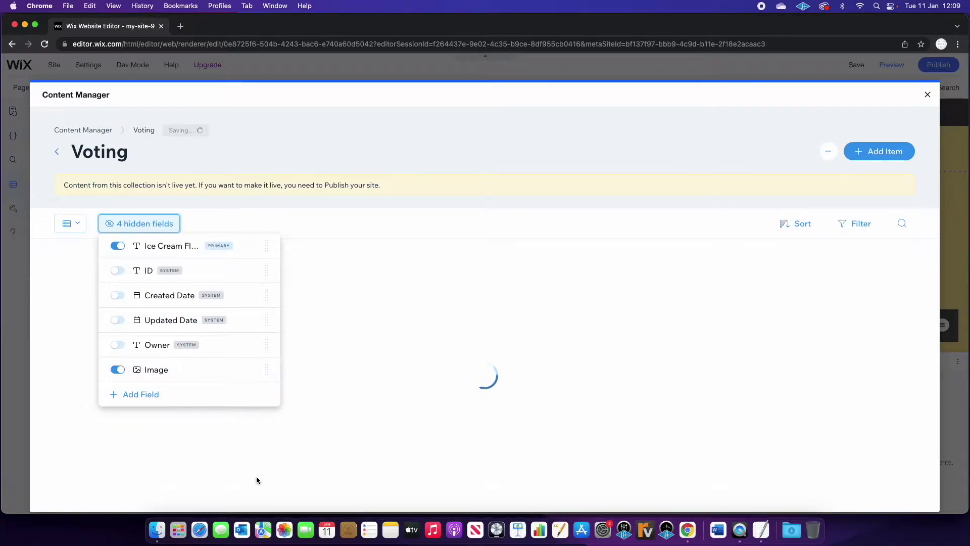
click(312, 223)
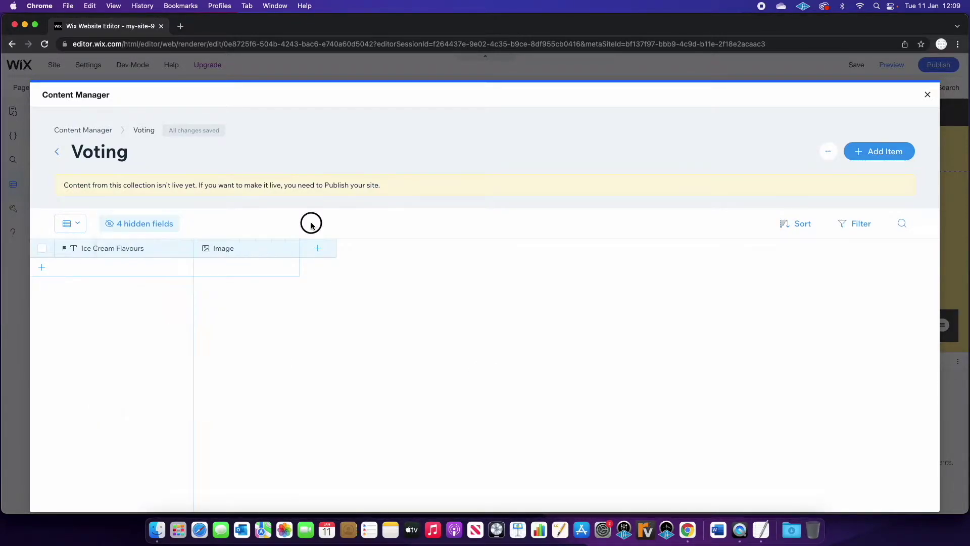
Add a second new field named 'Votes' with the Number type.
click(319, 250)
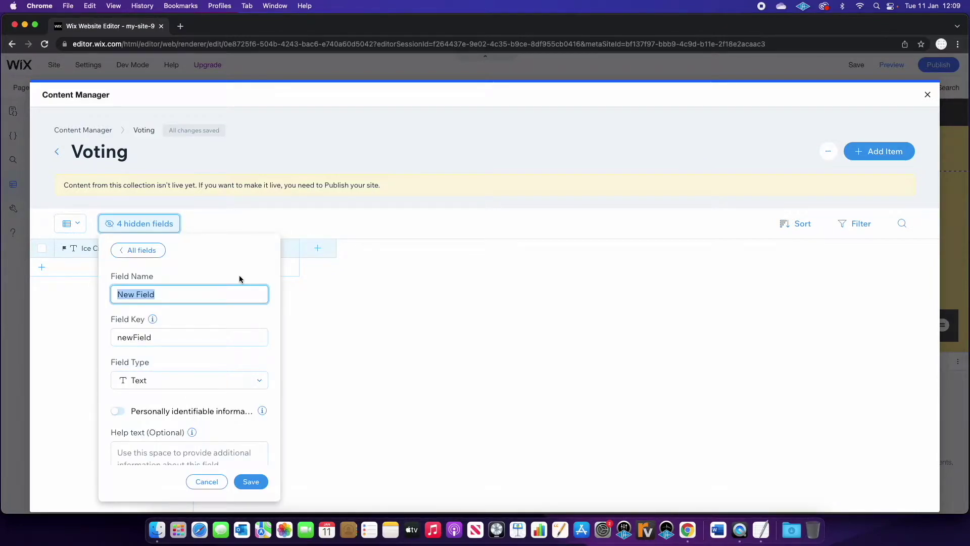
text(Votes)
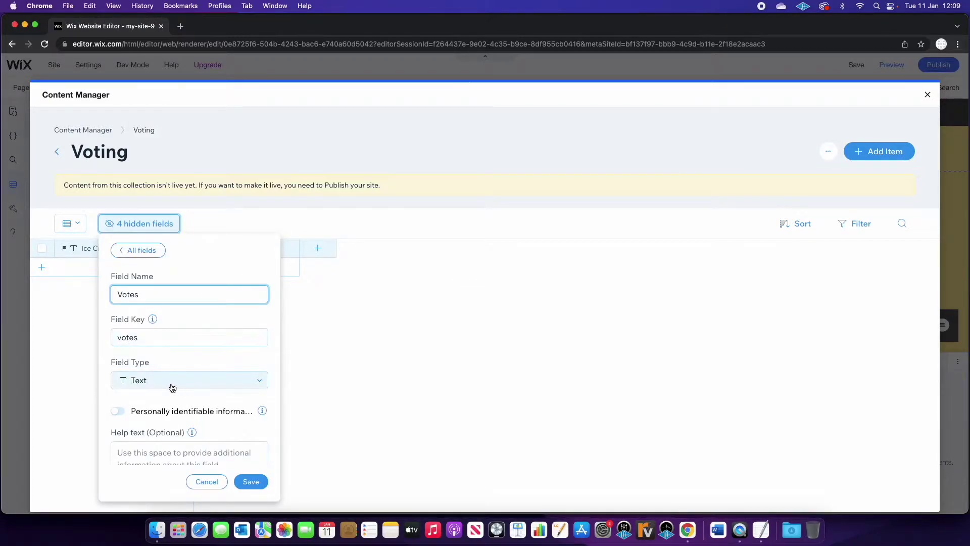
click(182, 381)
click(193, 452)
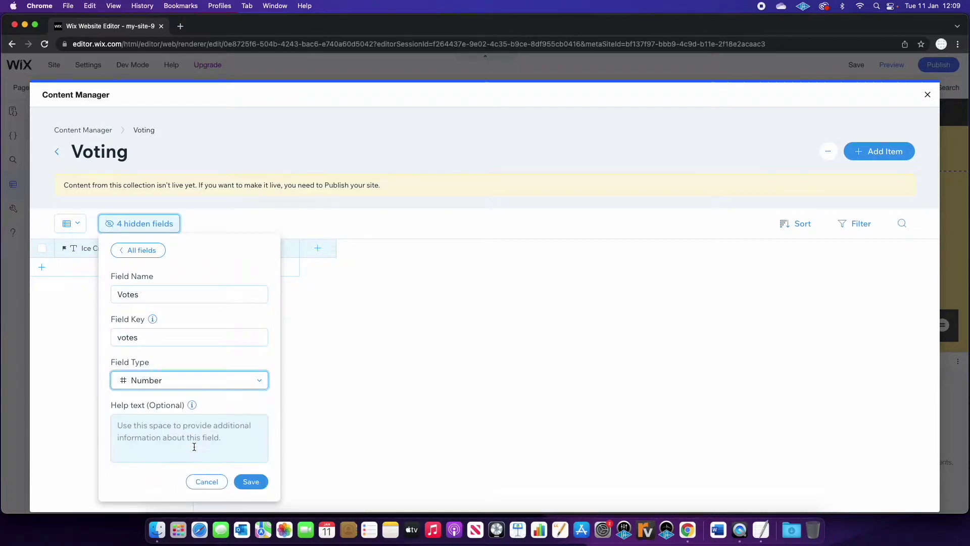
Save the Votes field and enter the flavour rows Vanilla, Strawberry and Chocolate.
click(252, 481)
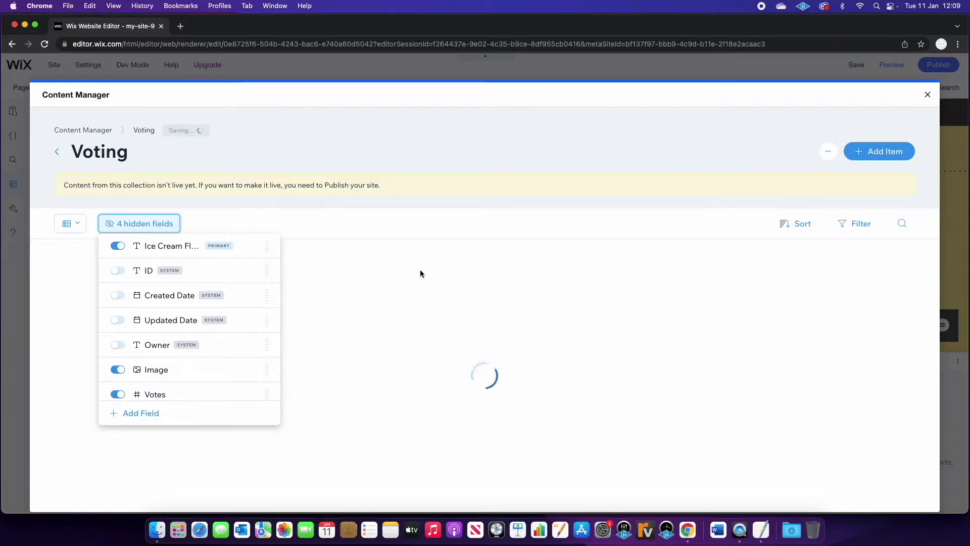
click(410, 224)
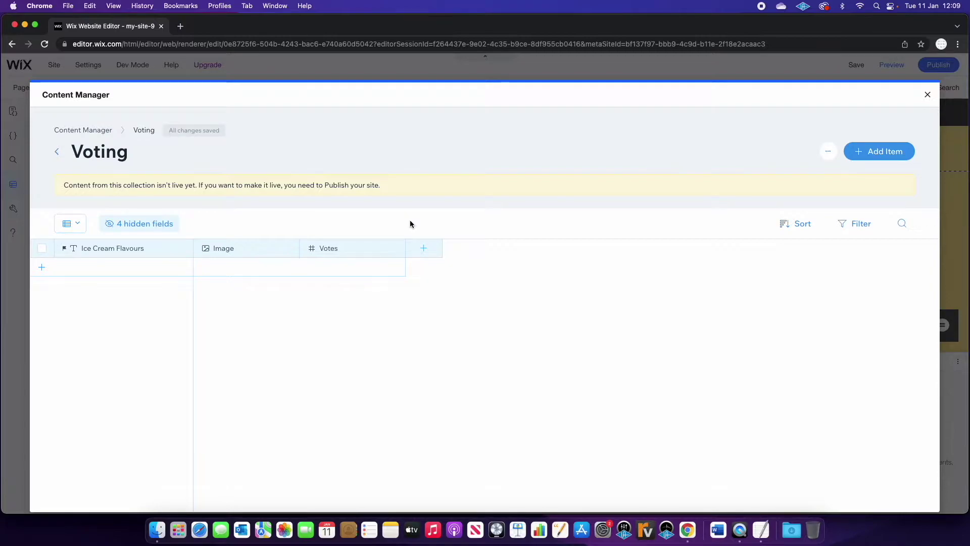
click(143, 271)
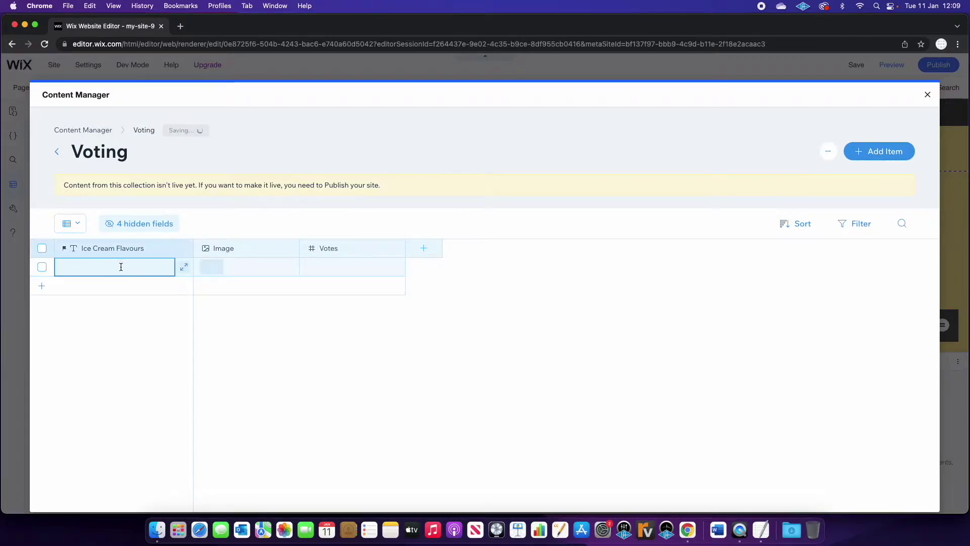
text(Vanilla)
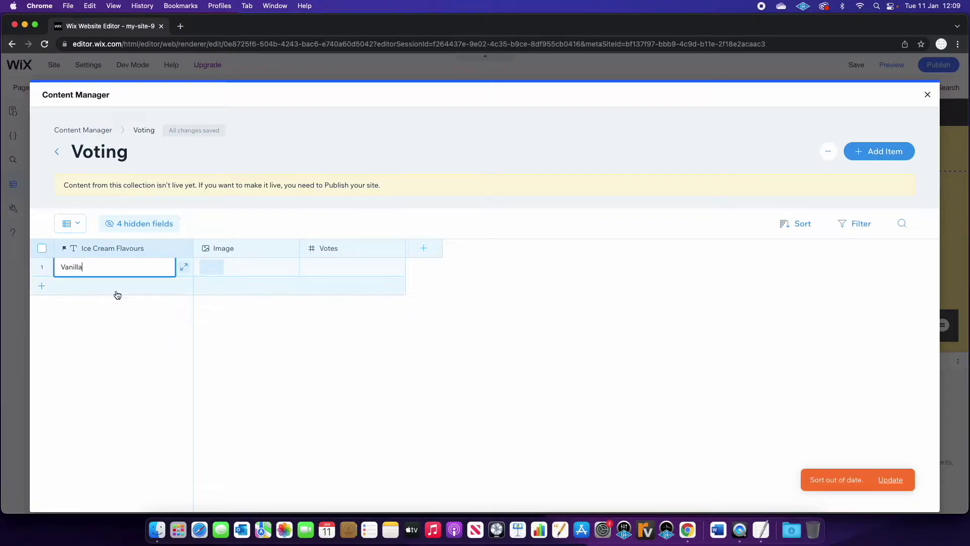
click(112, 288)
text(Strawb)
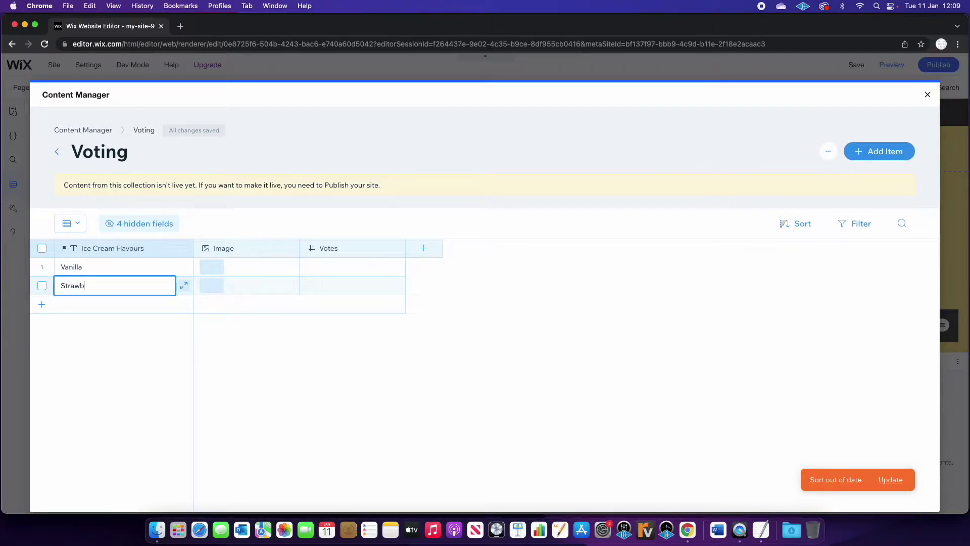
text(erry)
click(93, 308)
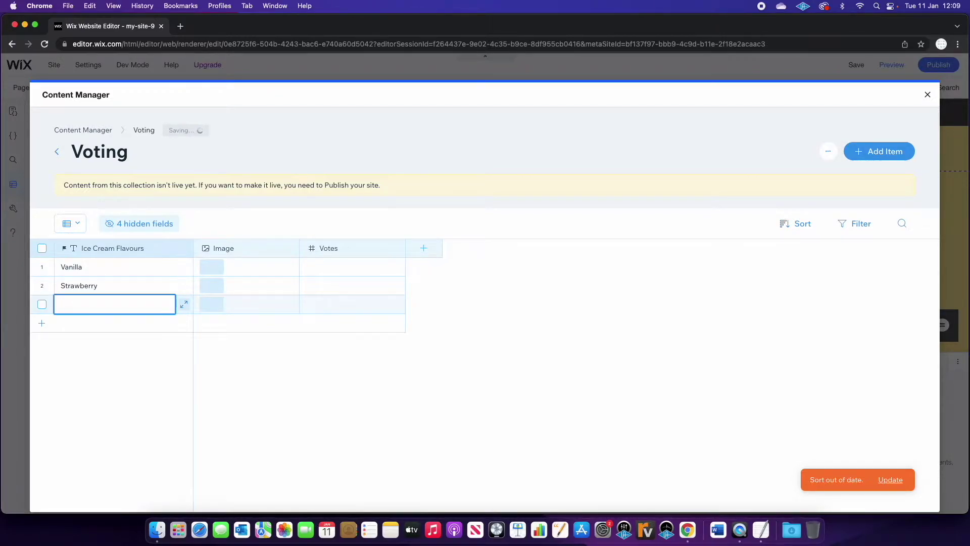
text(Chocolate)
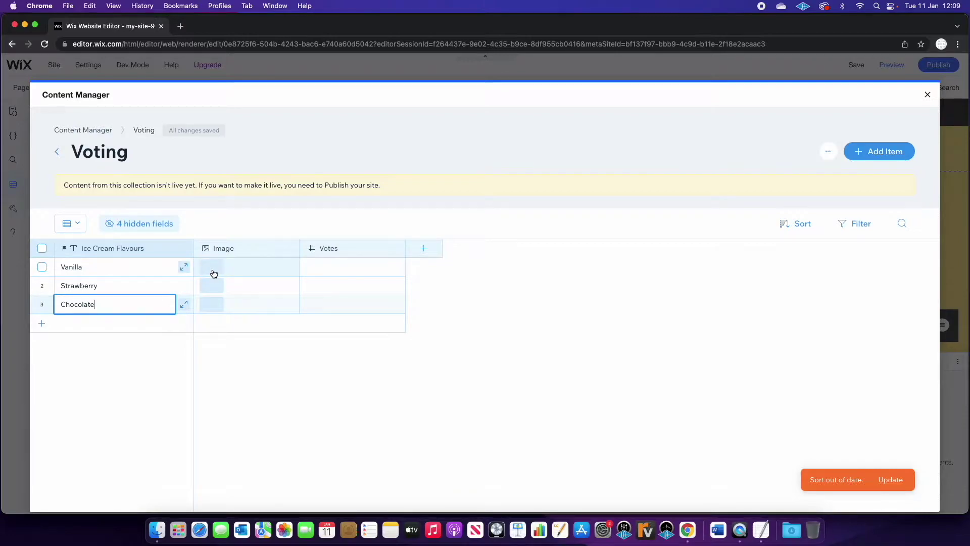
Add vanilla, strawberry and chocolate ice cream photos to the matching rows' Image cells.
click(214, 273)
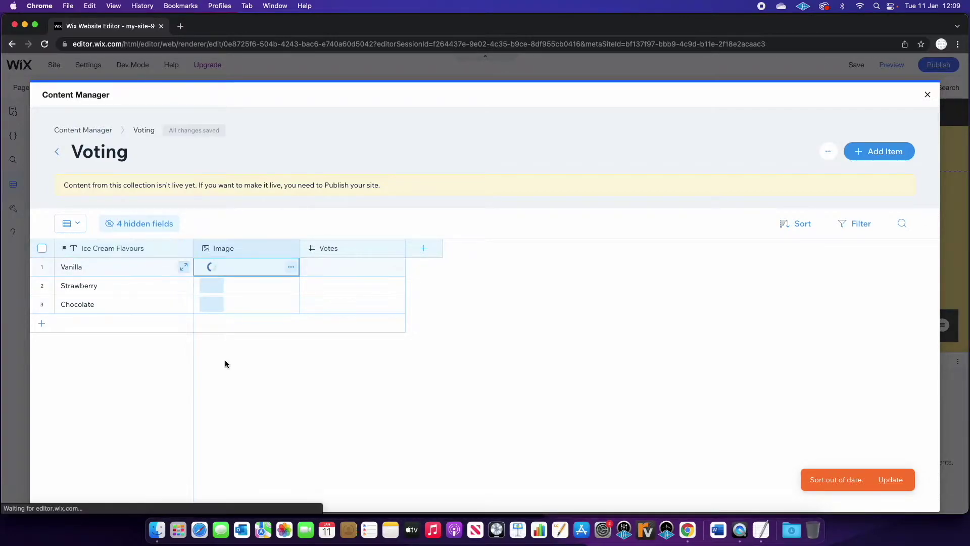
text(vanilla ice cream)
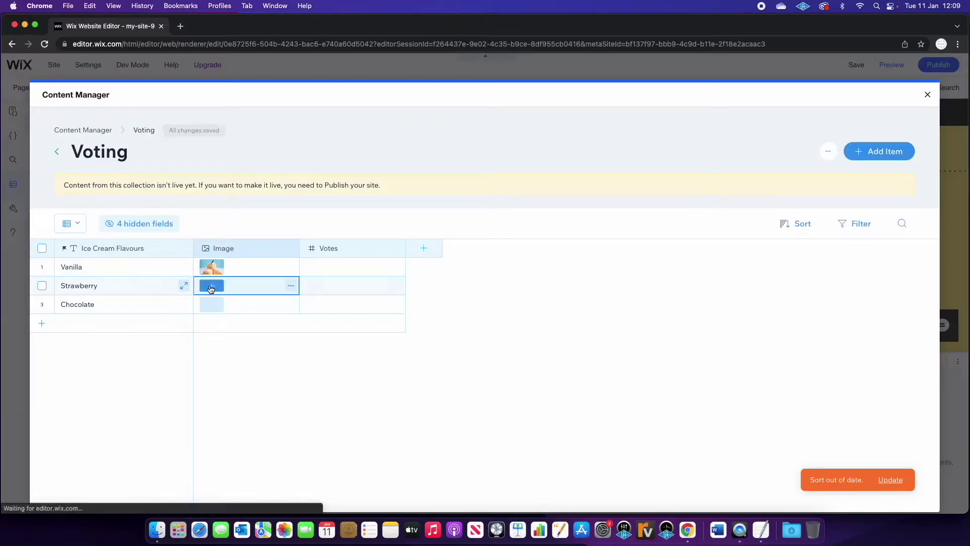
text(ch)
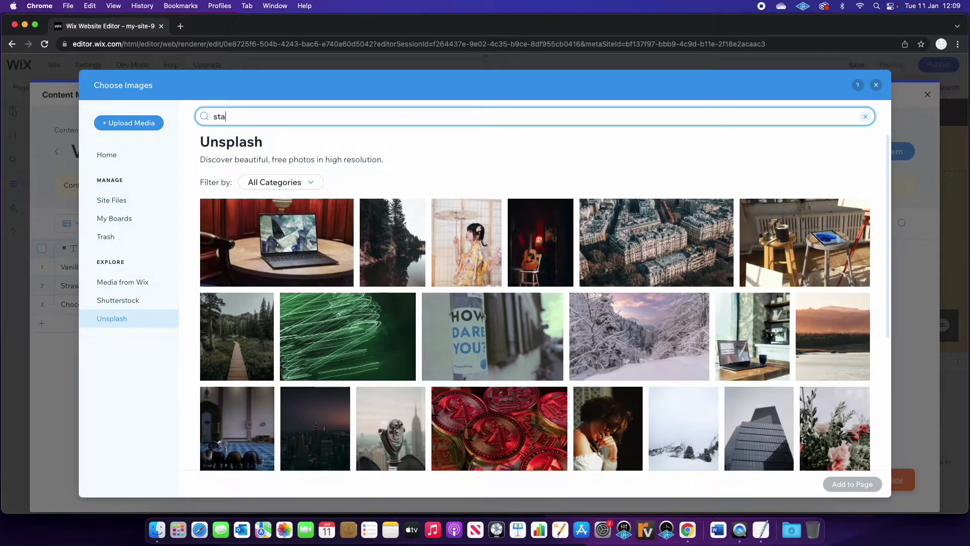
text(cream)
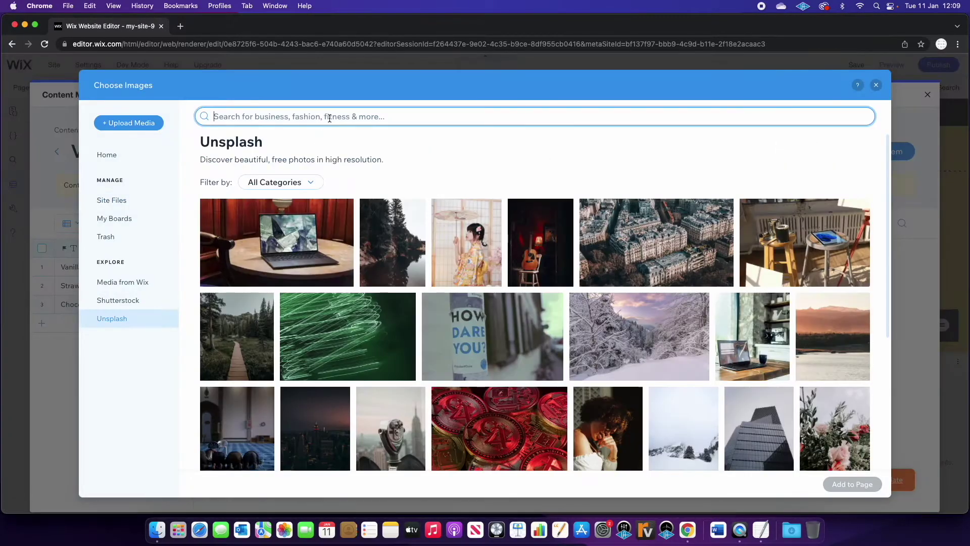
text(chocolate ice cream)
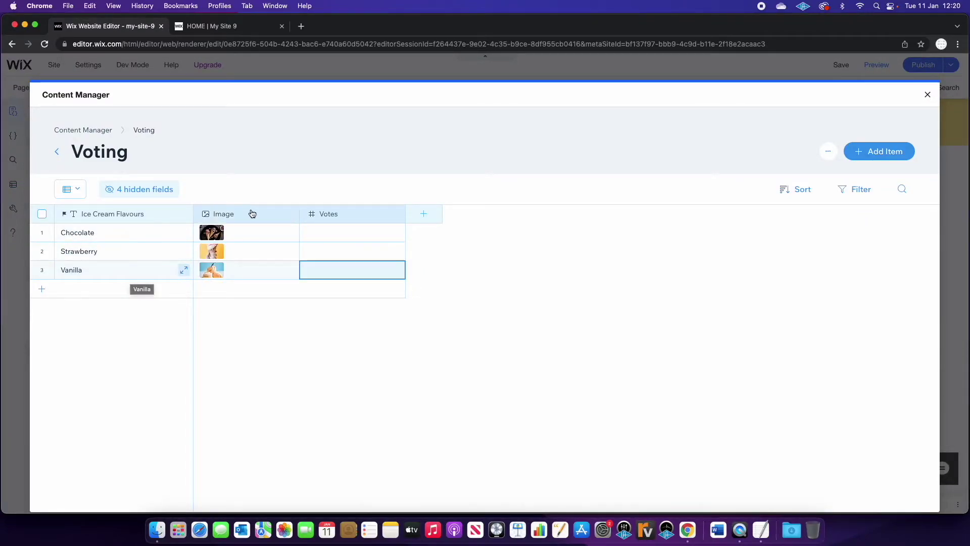
Enter 0 as the Votes value for Chocolate, Strawberry and Vanilla.
click(338, 234)
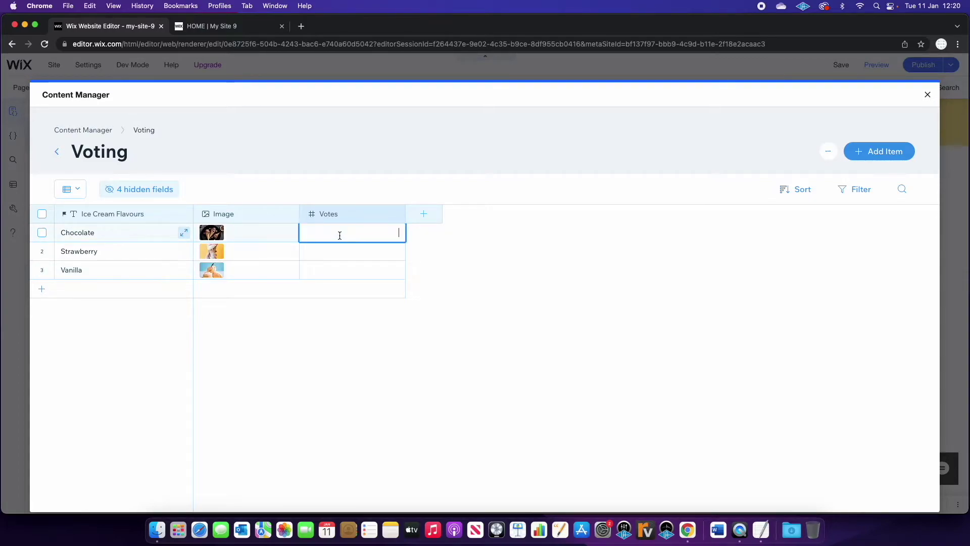
text(0)
click(355, 254)
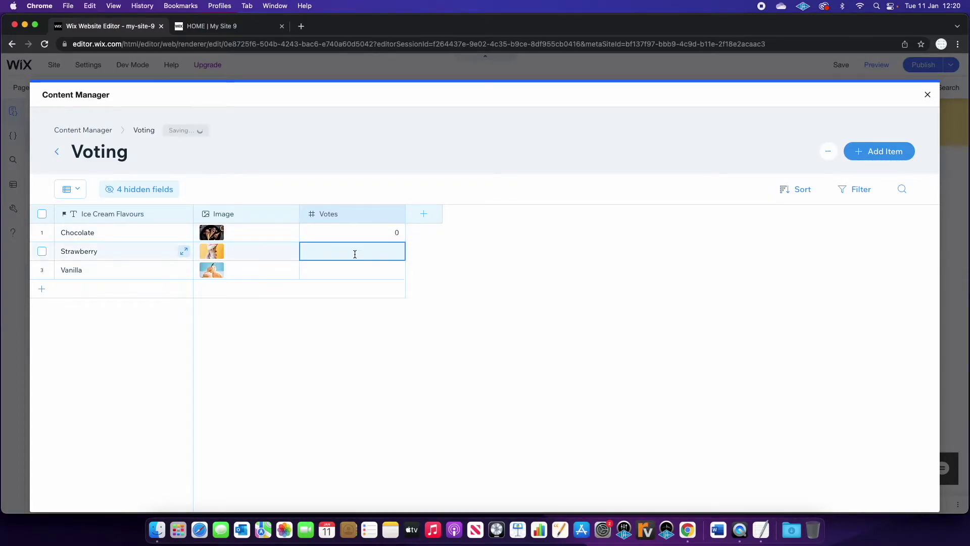
text(0)
click(357, 269)
text(0)
click(364, 321)
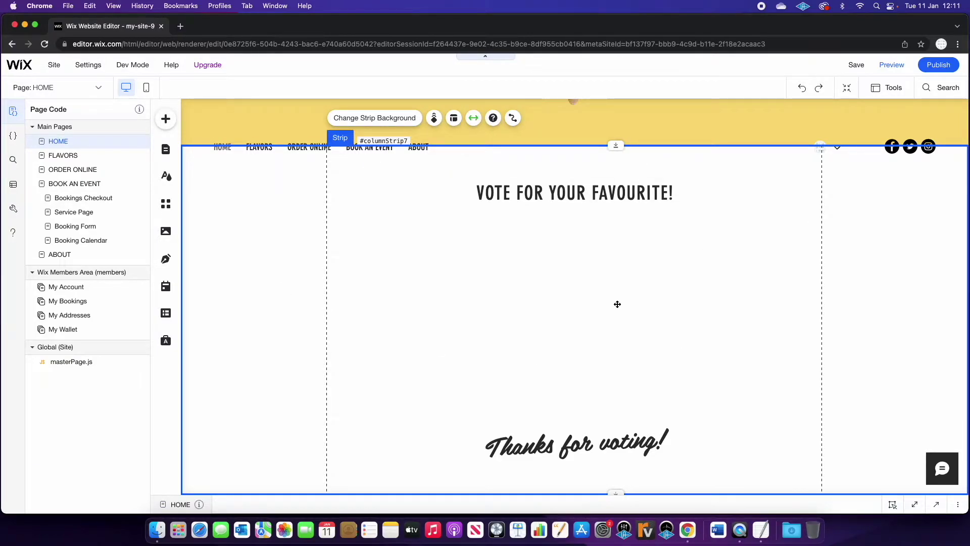
click(548, 200)
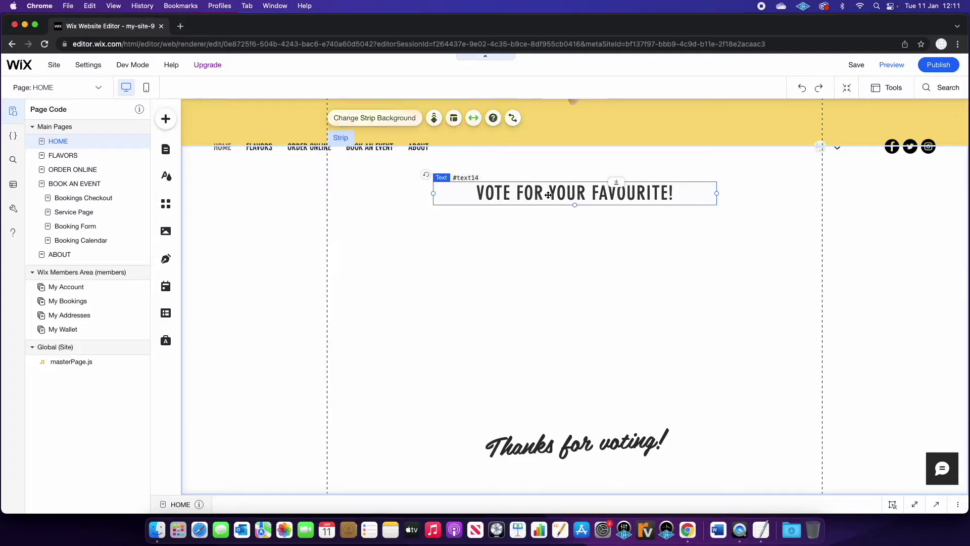
click(736, 253)
click(611, 443)
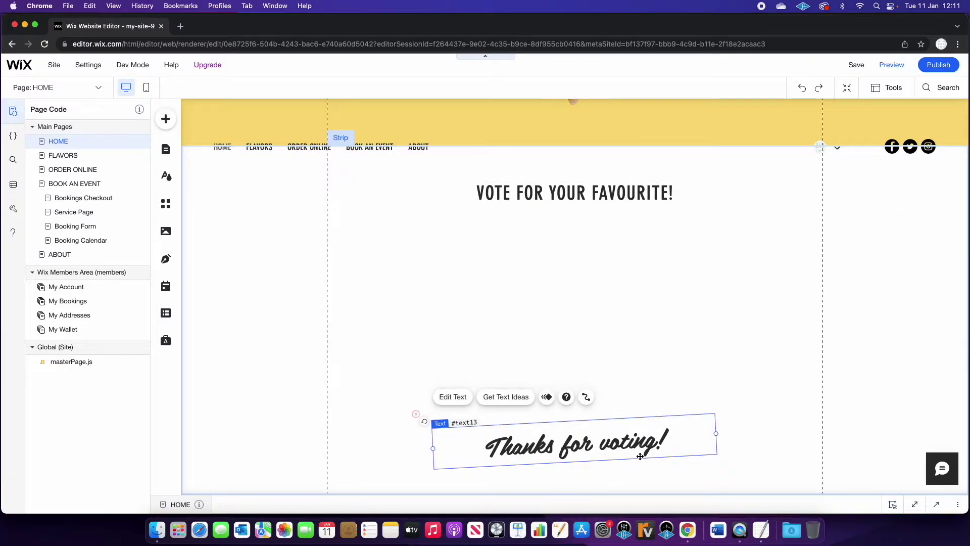
click(651, 387)
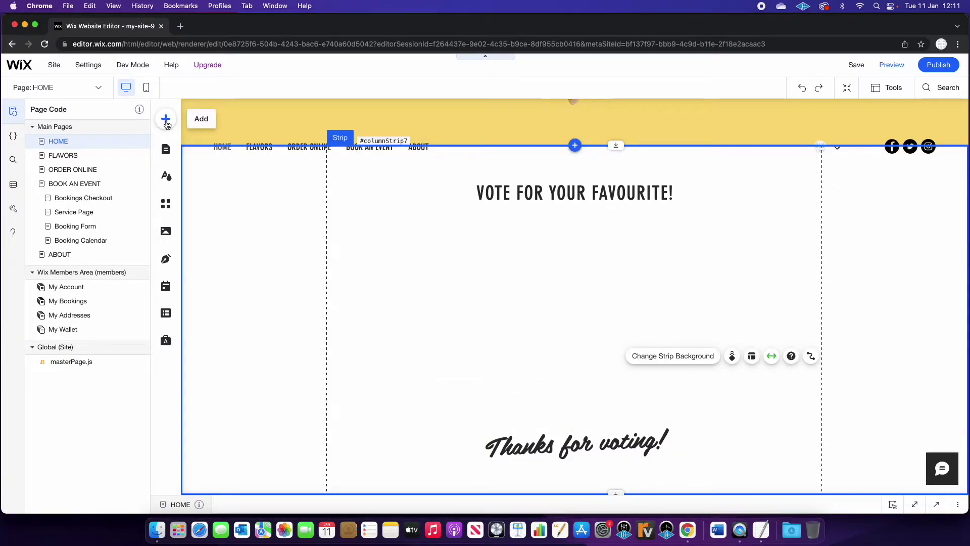
Place a blank three-column repeater in the voting strip below the VOTE FOR YOUR FAVOURITE! heading.
click(166, 122)
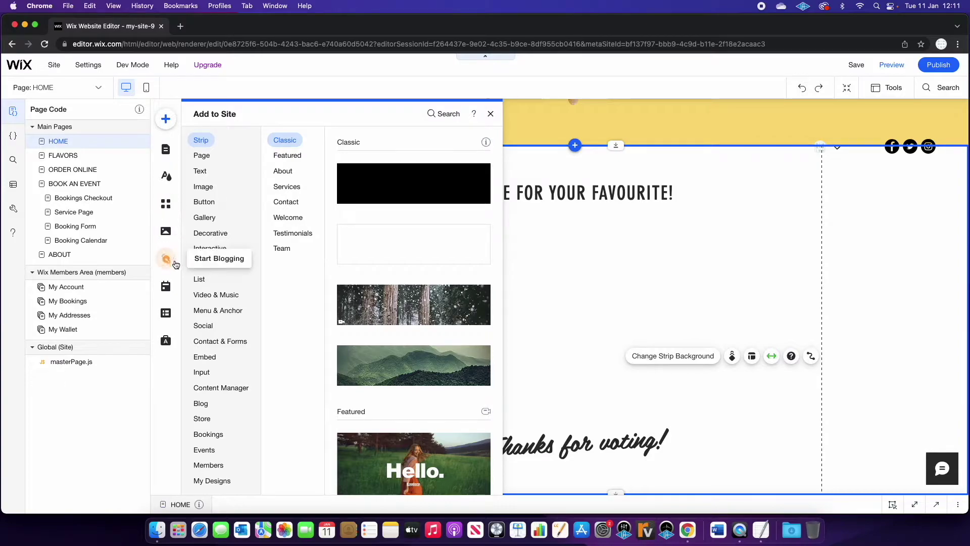
click(202, 278)
click(302, 171)
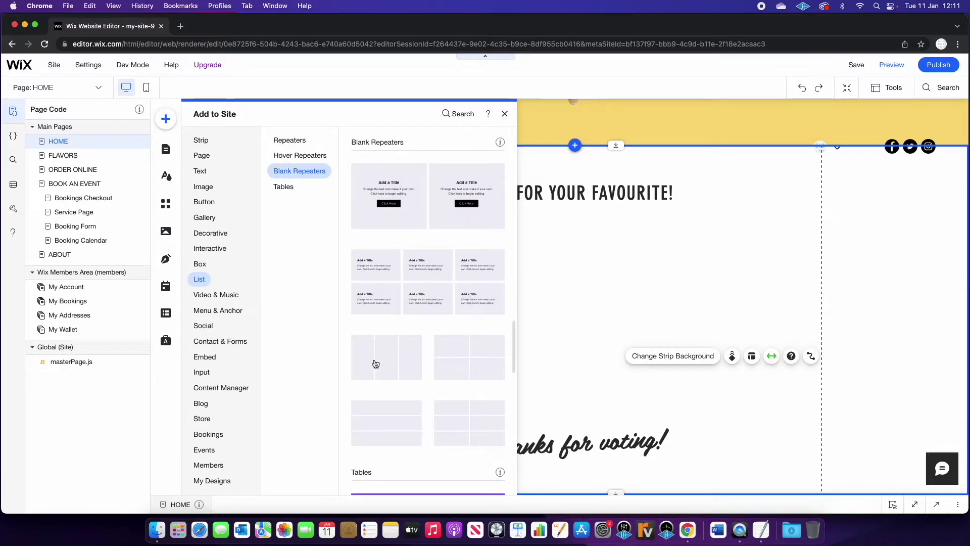
drag(379, 364, 589, 341)
click(747, 205)
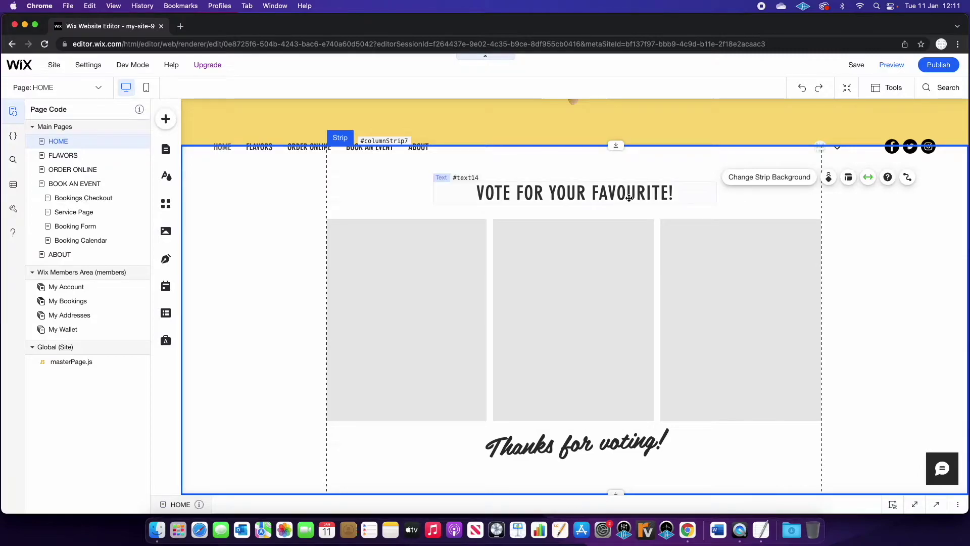
click(570, 192)
Duplicate the heading into the repeater as a narrow caption with font size 18.
right_click(570, 192)
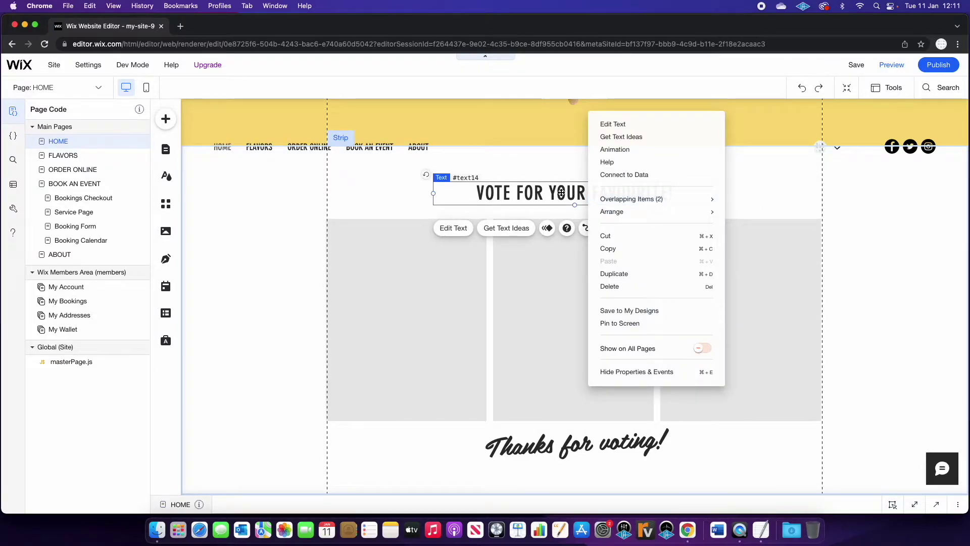
click(657, 274)
drag(600, 214, 558, 366)
double_click(589, 354)
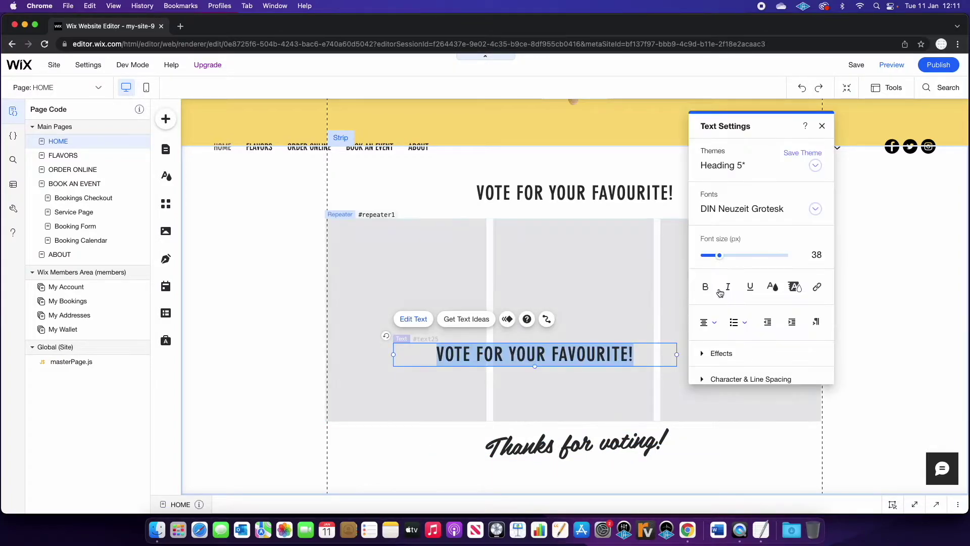
click(825, 259)
text(18)
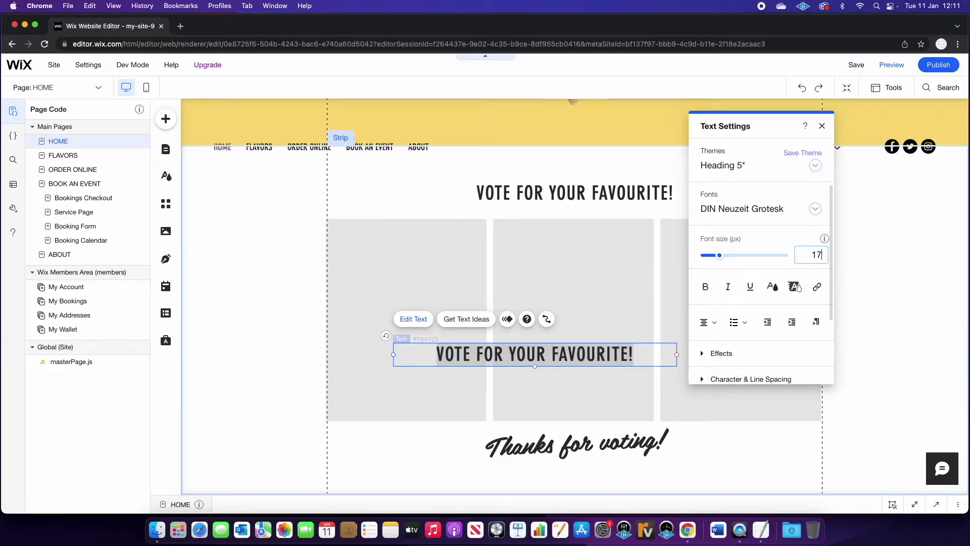
click(647, 356)
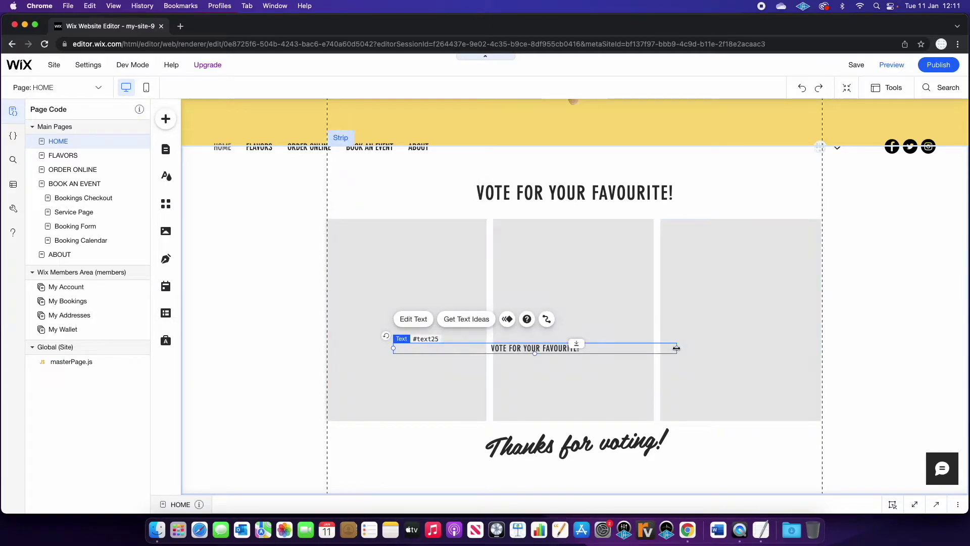
drag(676, 349, 604, 381)
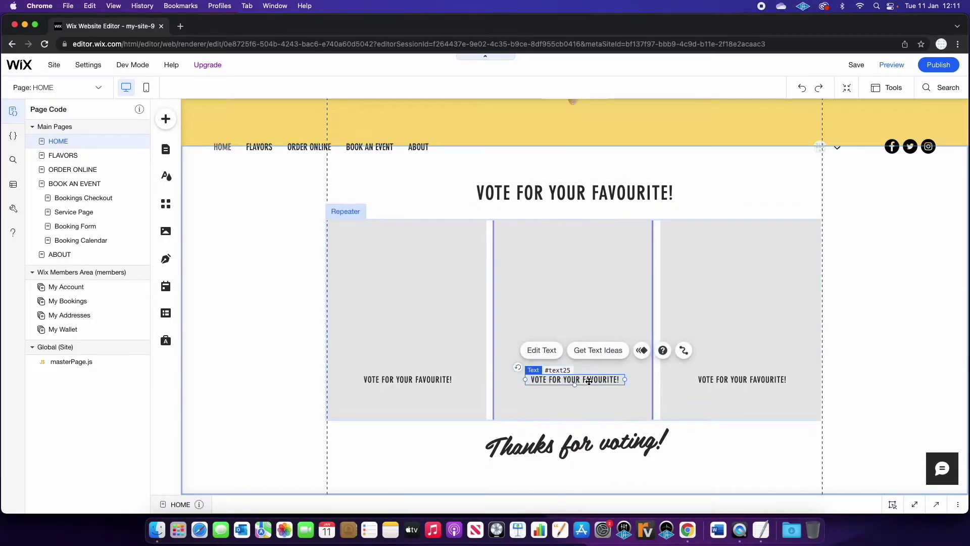
Change the middle item's caption text to 'FLAVOUR'.
double_click(574, 379)
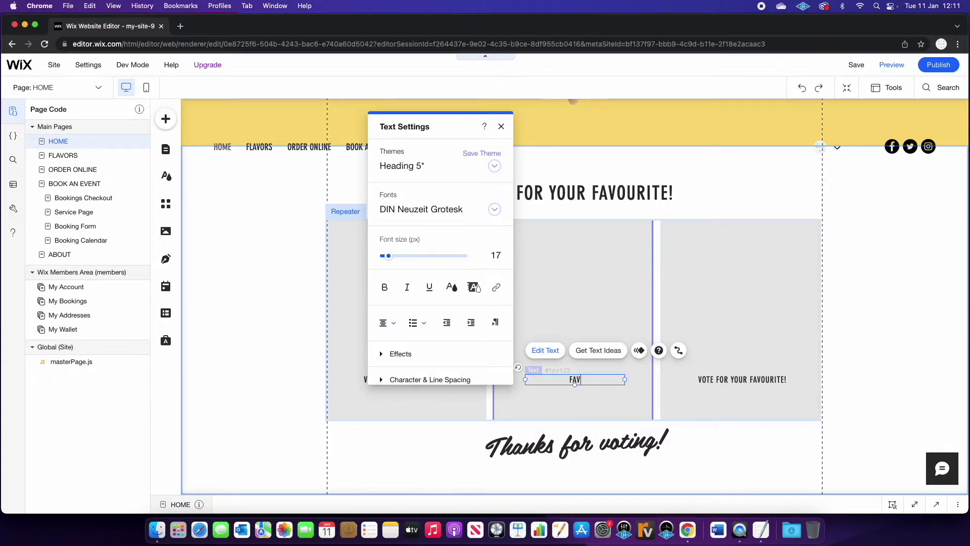
text(FLAVOUR)
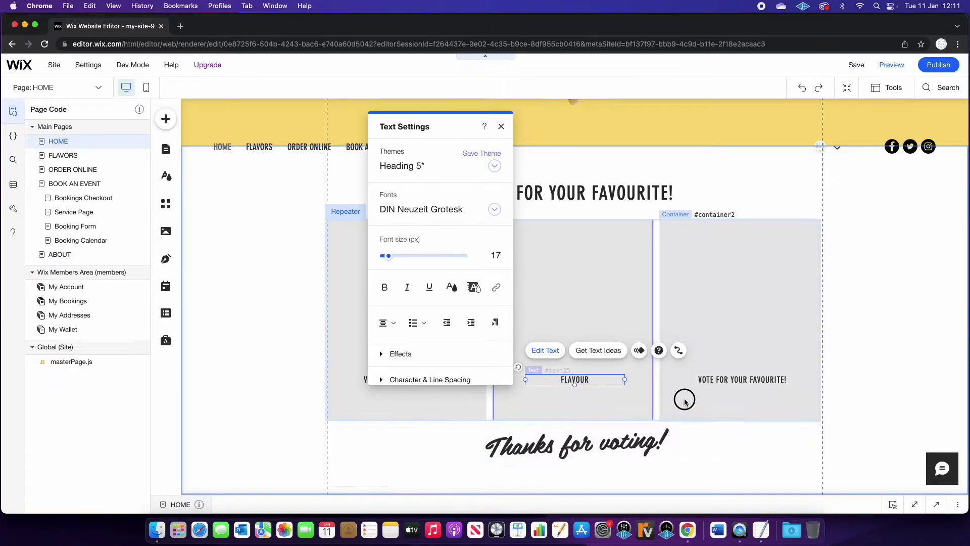
click(684, 400)
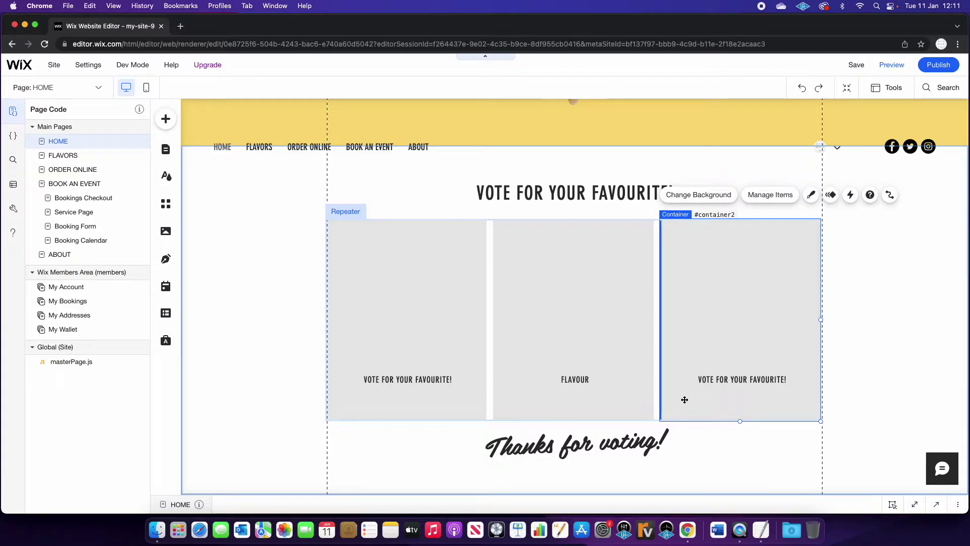
click(573, 380)
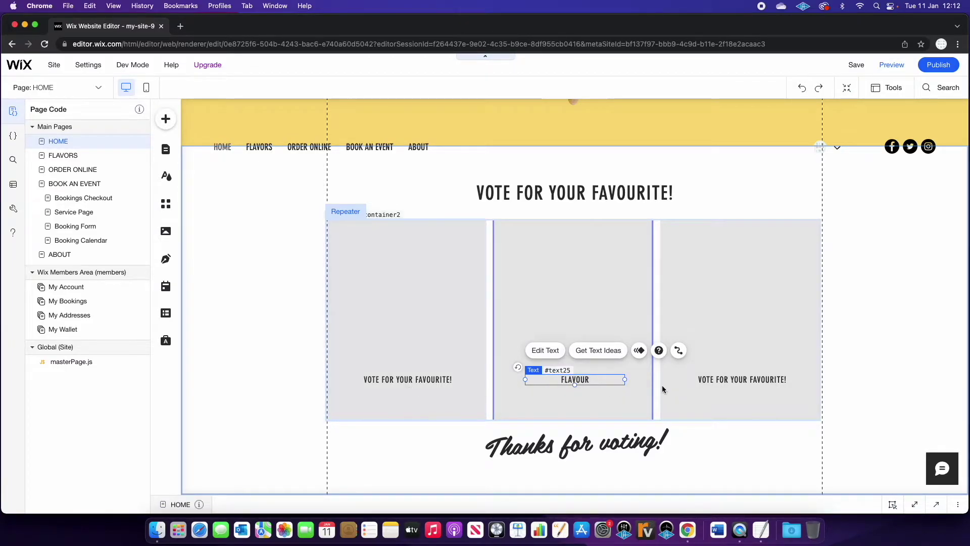
click(699, 207)
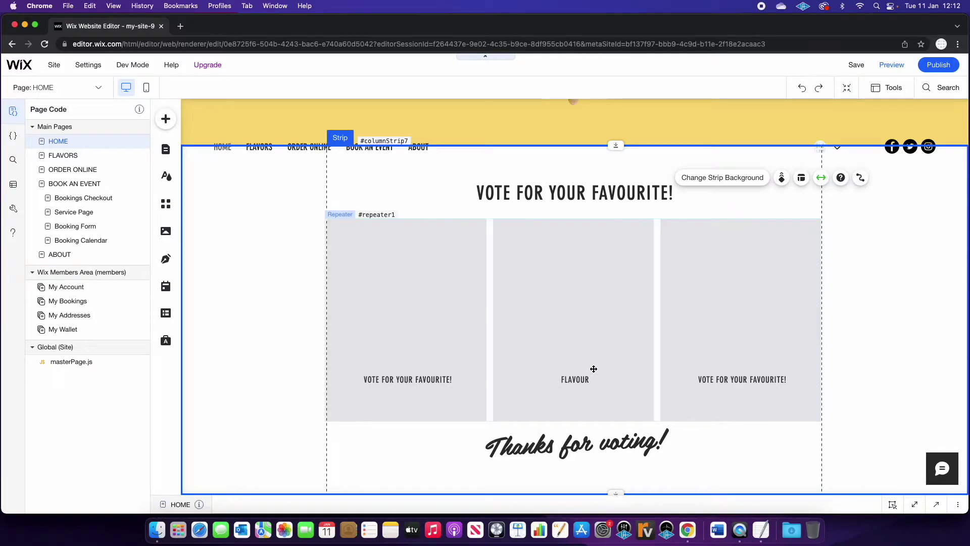
Restyle the FLAVOUR caption as white text at 25 px font size.
click(585, 379)
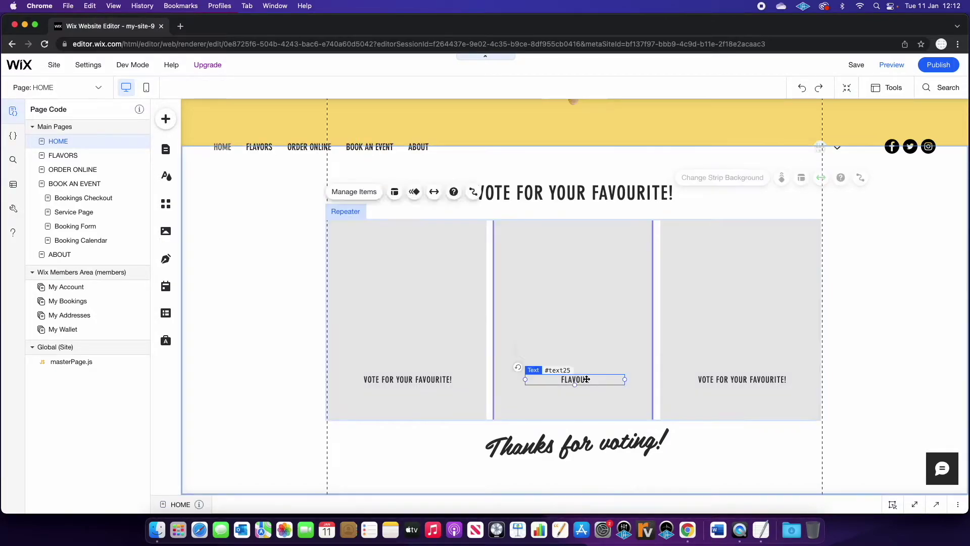
double_click(585, 378)
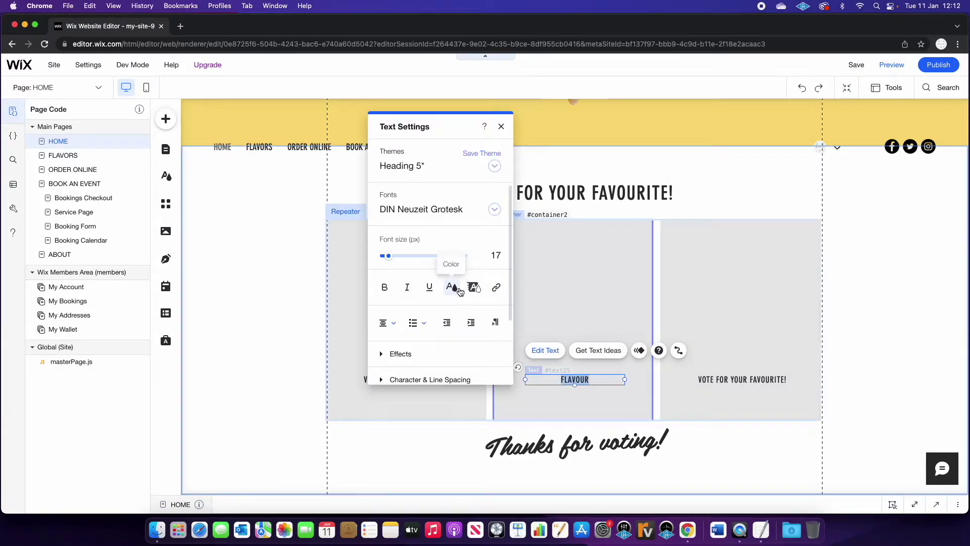
click(451, 287)
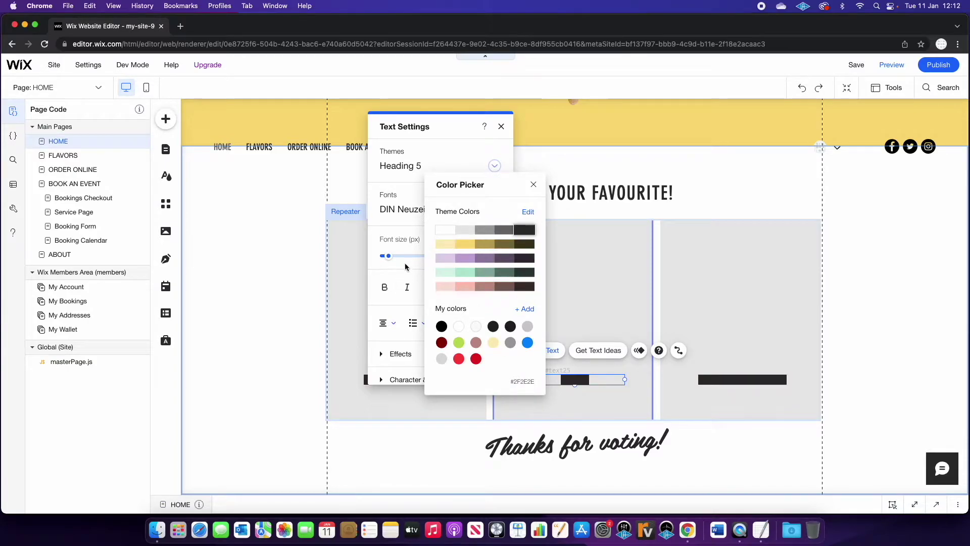
click(518, 238)
click(452, 287)
click(445, 230)
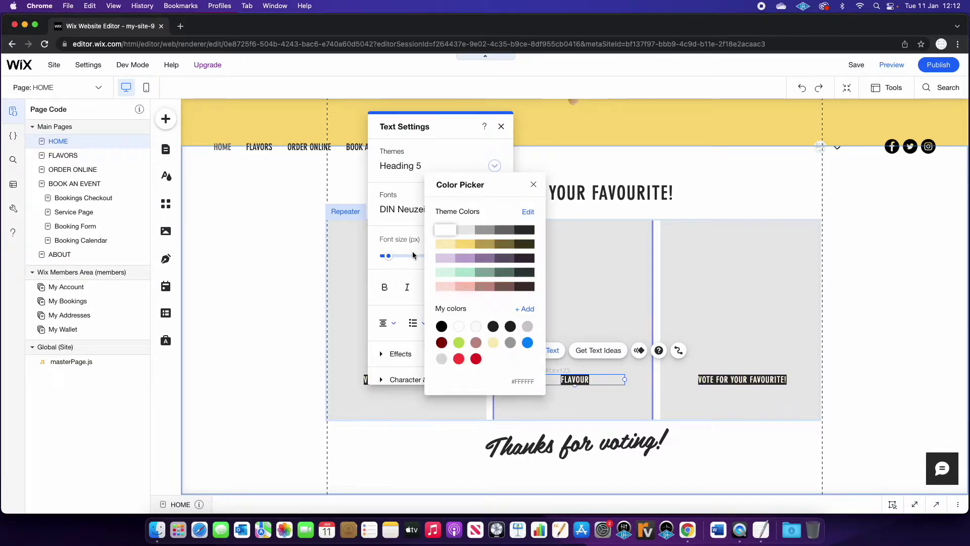
drag(388, 256, 396, 259)
click(607, 377)
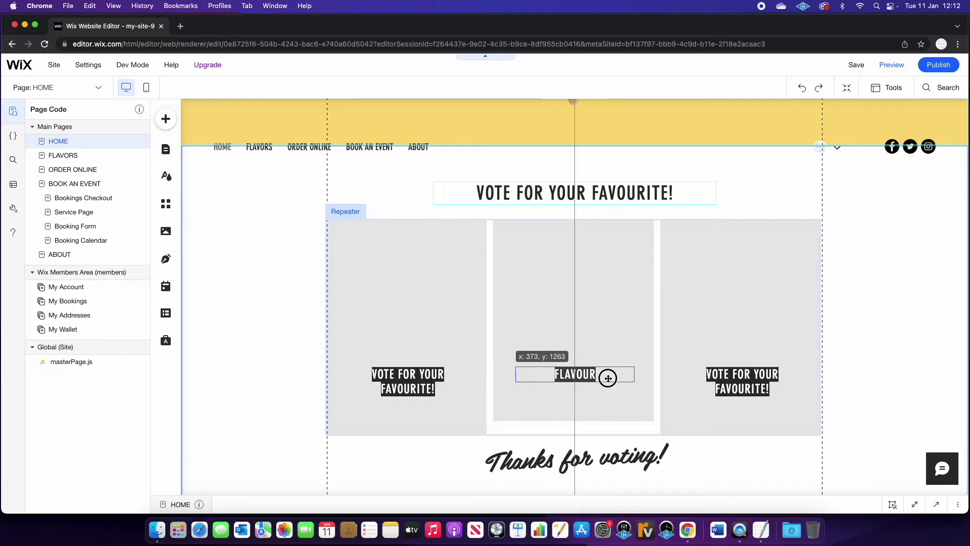
click(602, 421)
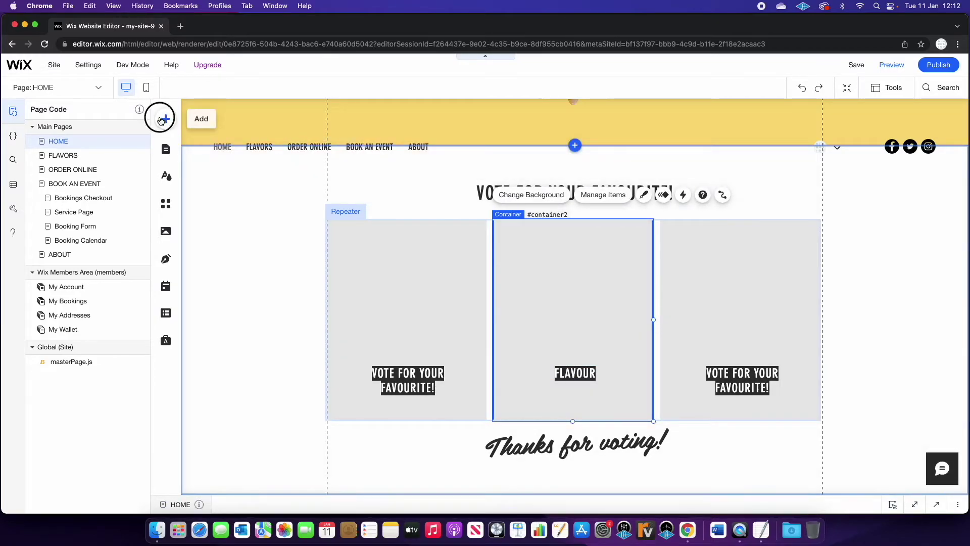
Add a black themed button to the repeater item just below the FLAVOUR caption.
click(166, 119)
click(204, 202)
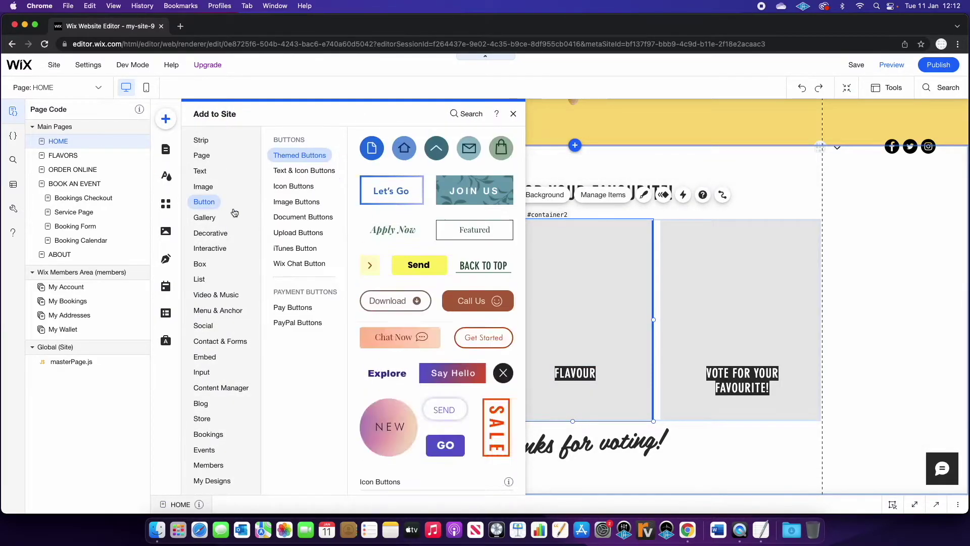
click(477, 208)
drag(602, 299, 591, 396)
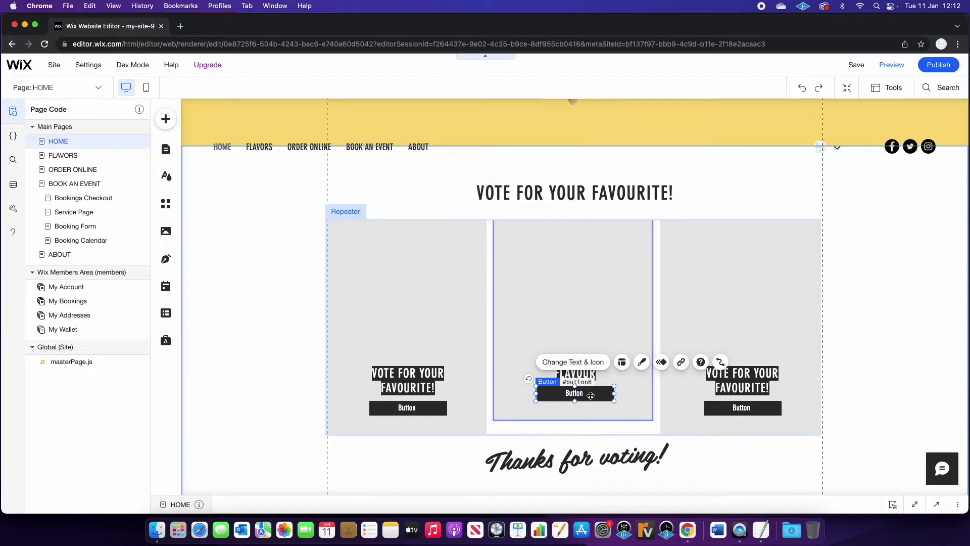
Label the middle item's button VOTE.
double_click(591, 395)
text(VOTE)
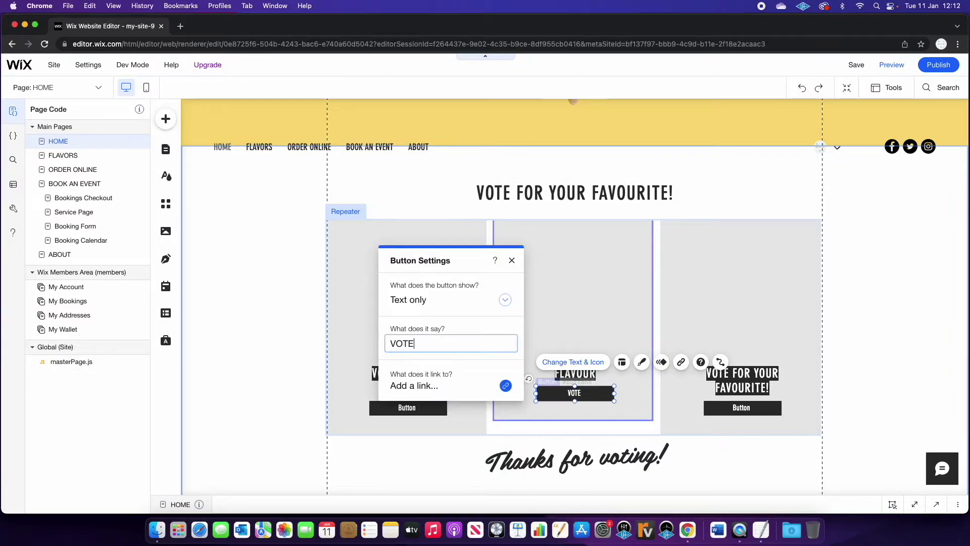
click(835, 320)
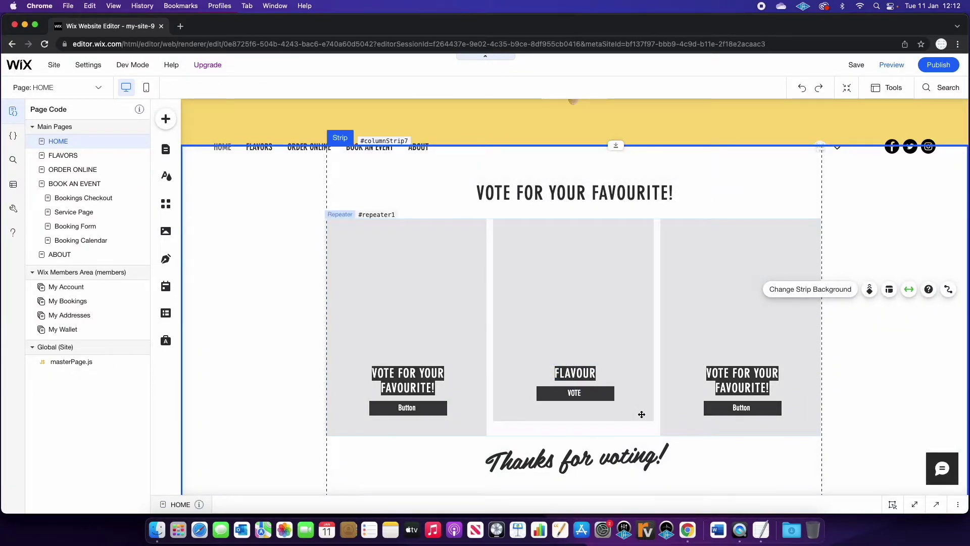
click(641, 414)
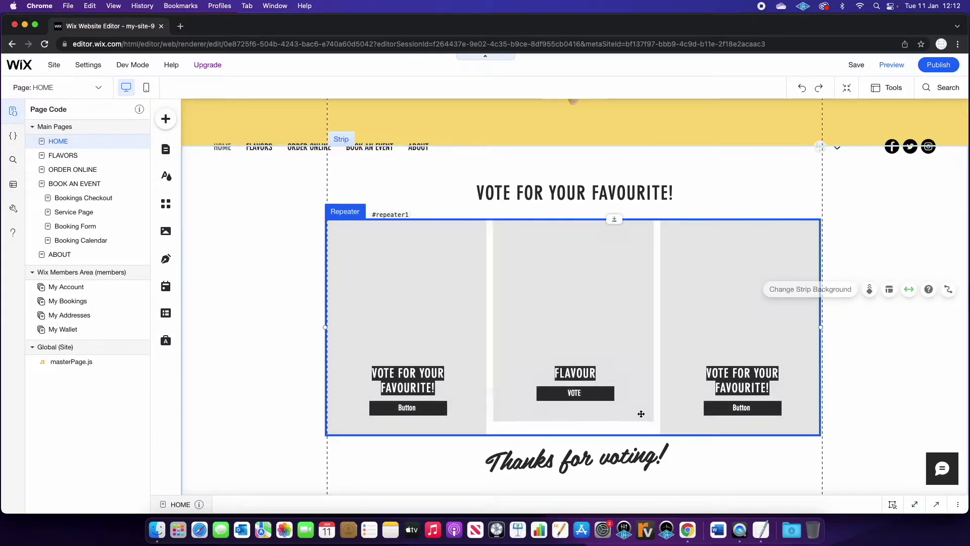
click(749, 198)
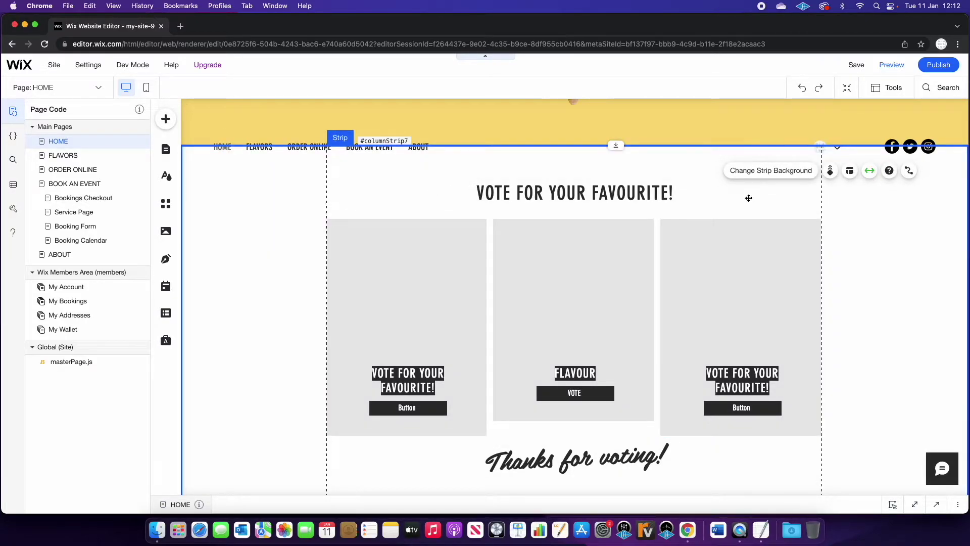
Give the FLAVOUR caption the element ID titleText.
click(574, 375)
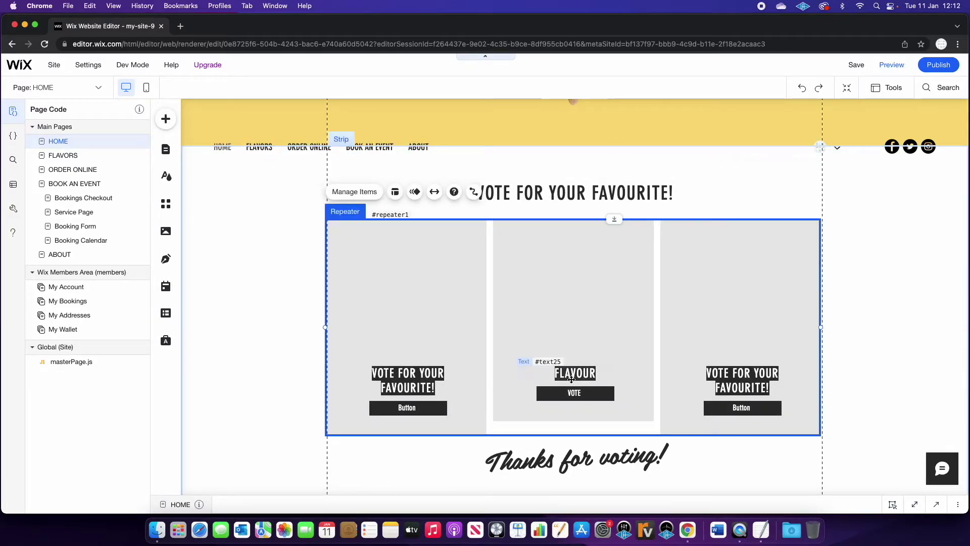
click(571, 376)
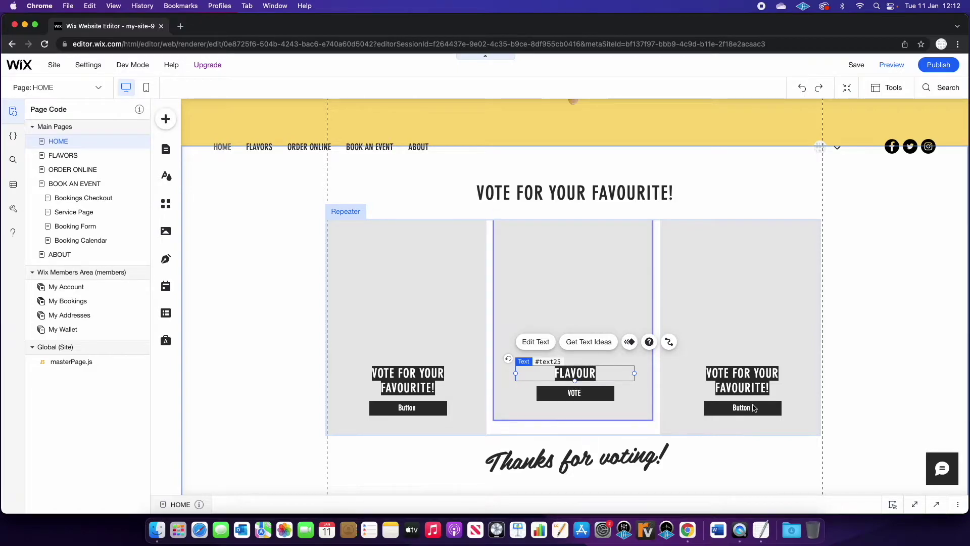
click(940, 506)
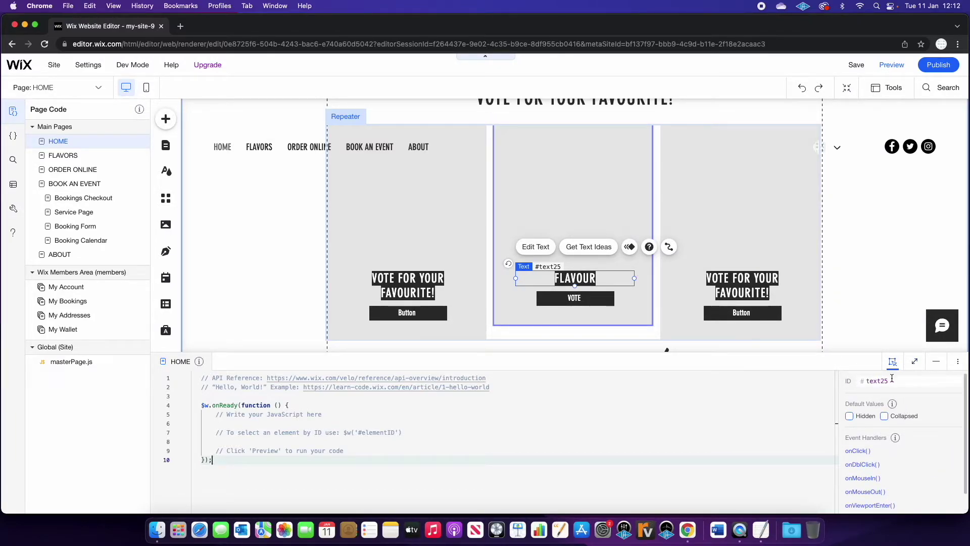
click(889, 381)
text(titleTex)
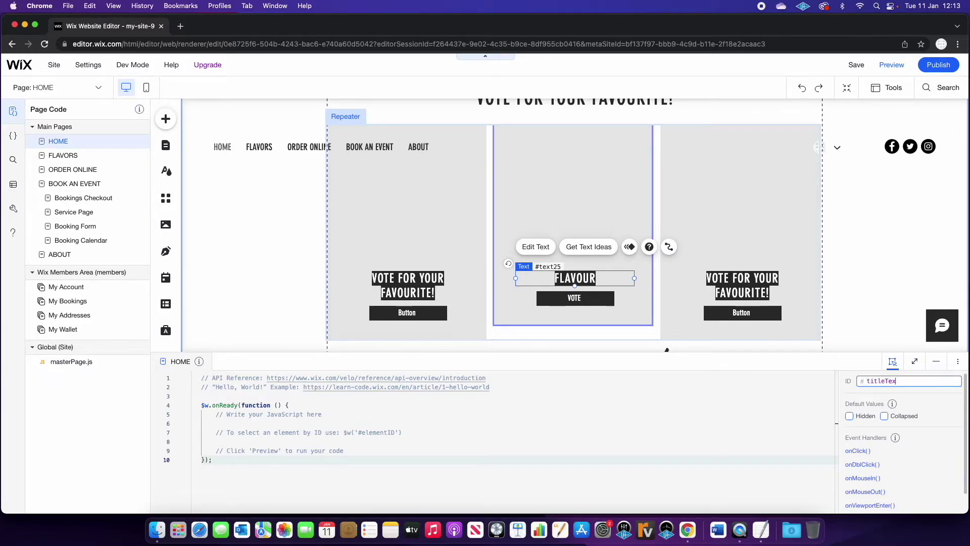
text(t)
key(Return)
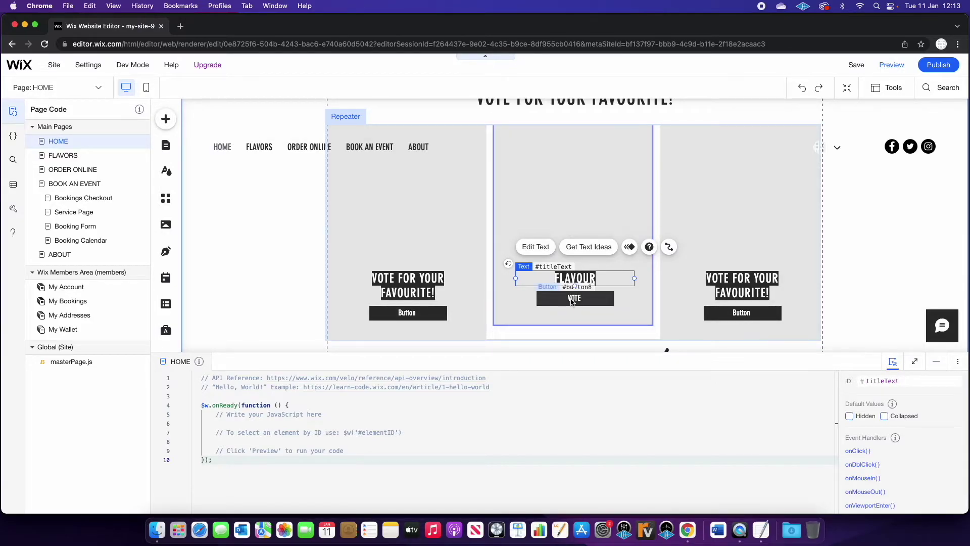
Set the VOTE button's element ID to voteButton.
click(586, 299)
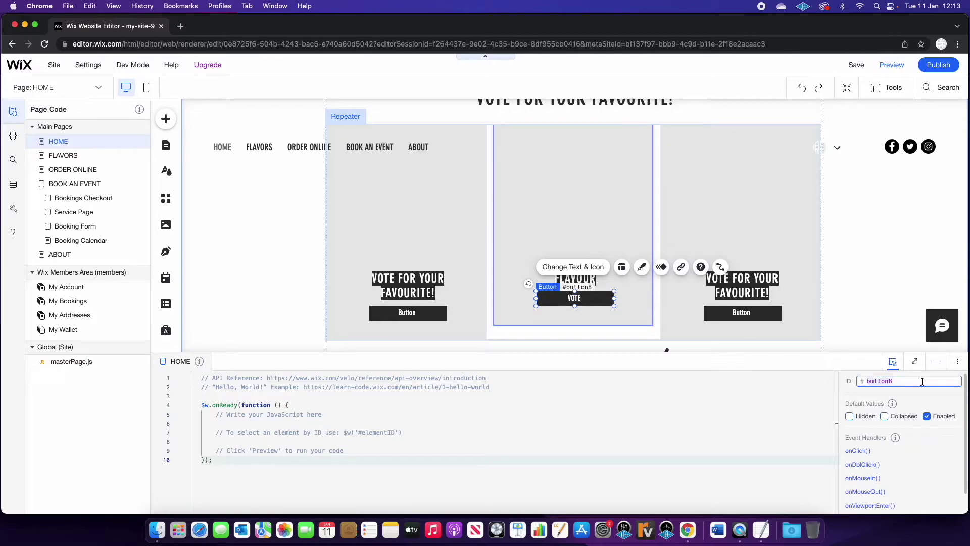
click(922, 382)
text(voteB)
key(Return)
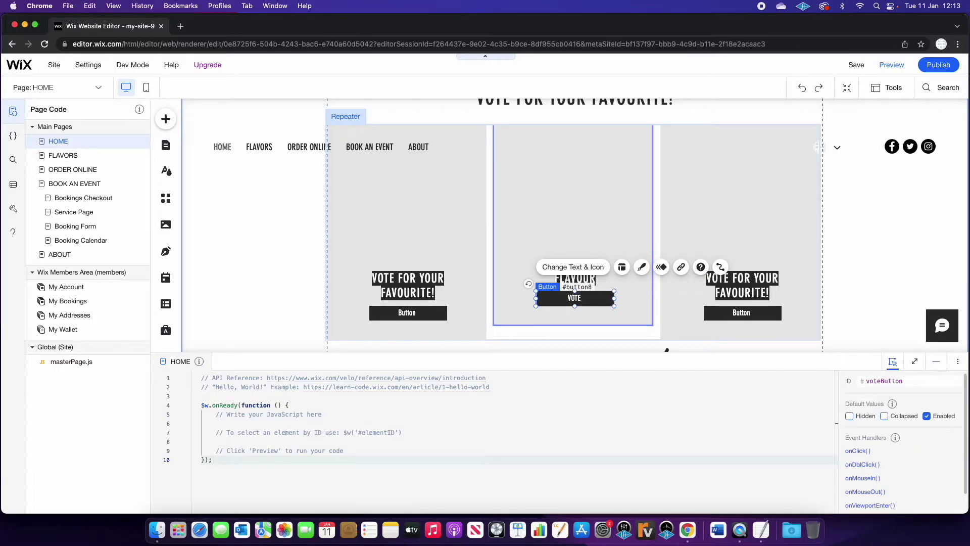
Move the Thanks for voting! text lower and give it the ID success.
scroll(601, 282, down, 3)
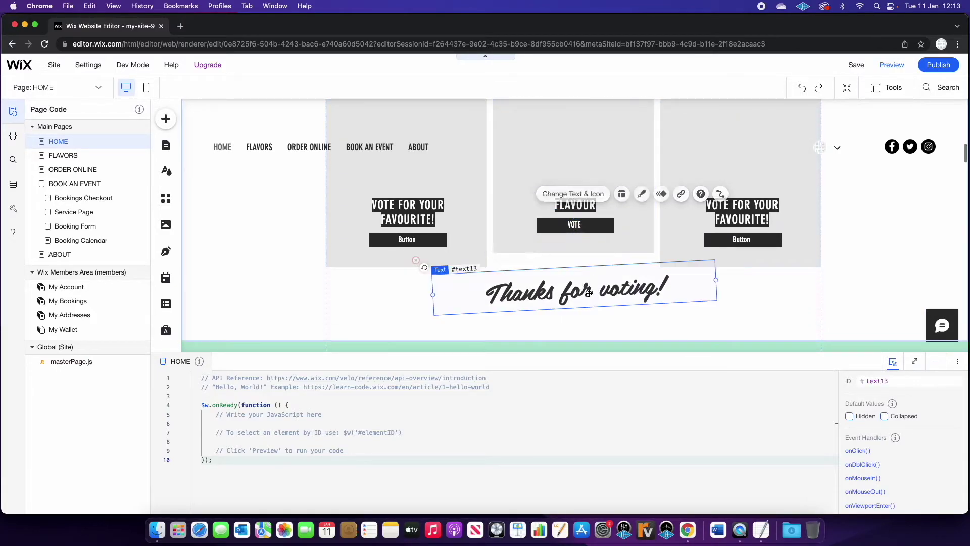
drag(642, 293, 641, 305)
click(910, 381)
text(su)
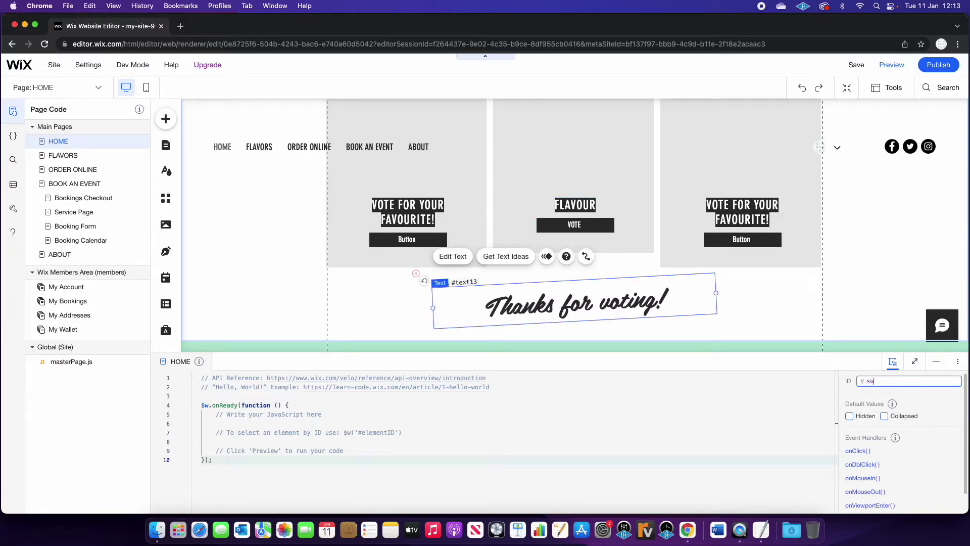
text(ccess)
key(Return)
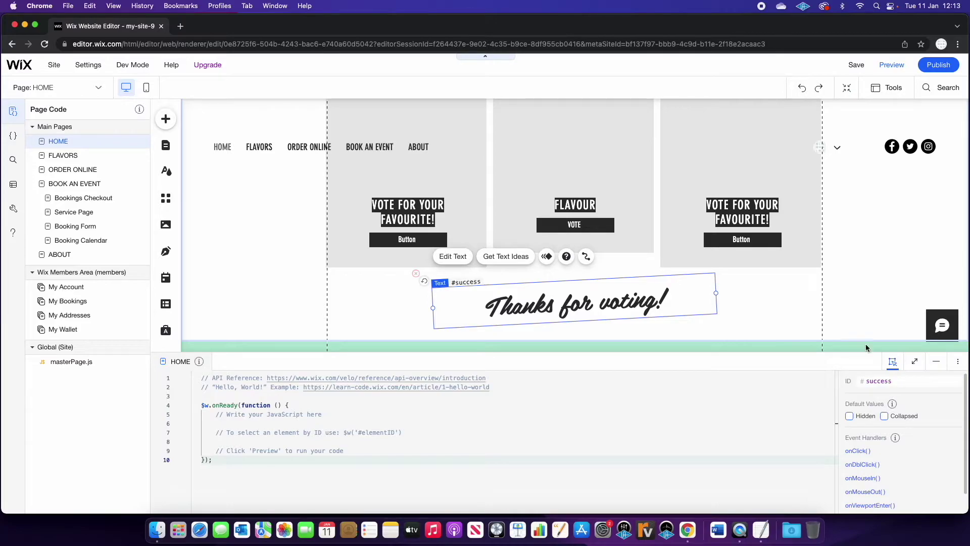
click(803, 307)
Collapse the code editor to bring the voting section back into view.
scroll(803, 307, up, 2)
scroll(804, 307, up, 3)
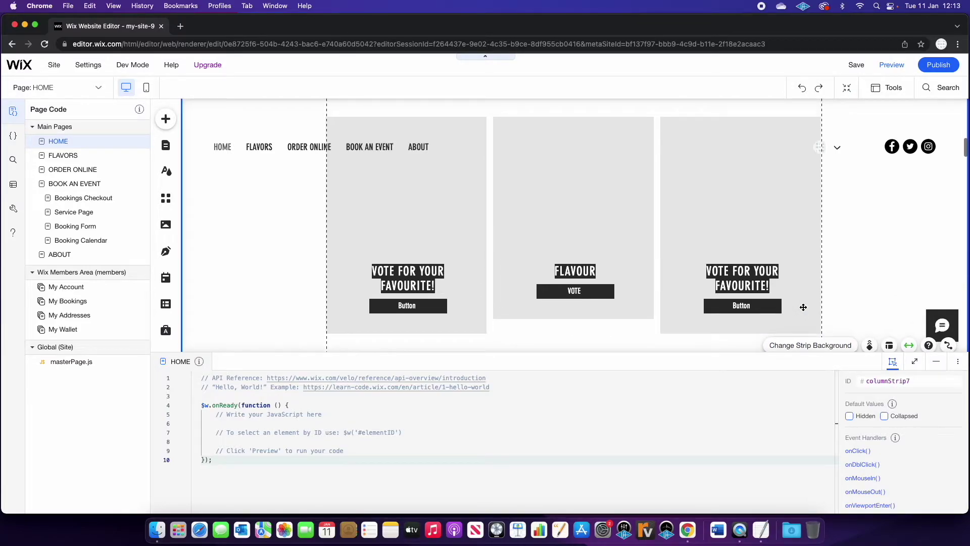
click(937, 362)
scroll(711, 338, up, 5)
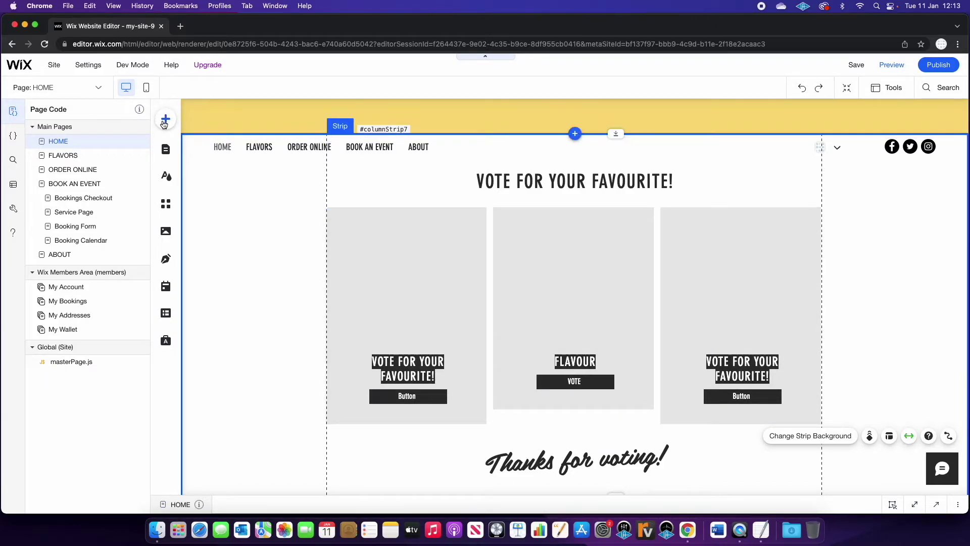
Add a Content Manager dataset and position it at the strip's top right beside the heading.
click(166, 119)
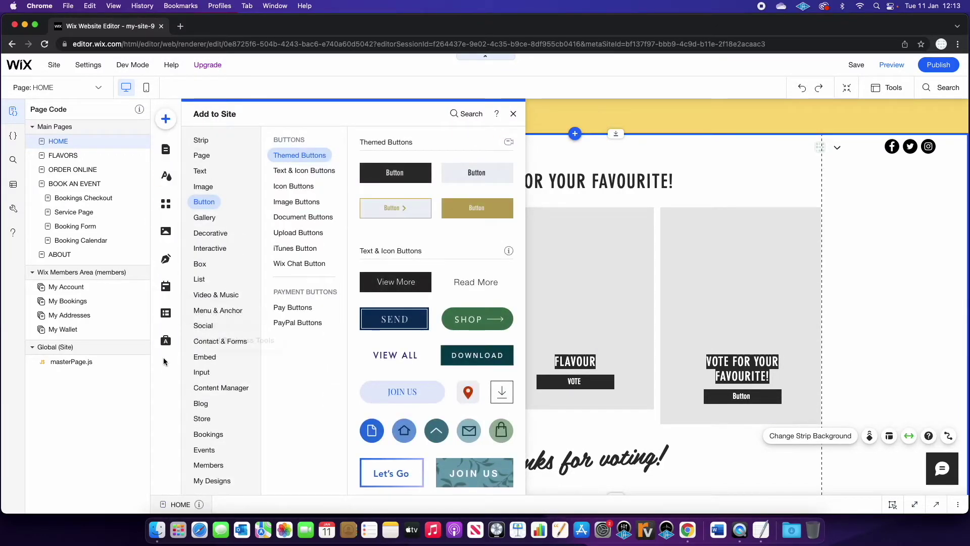
click(195, 388)
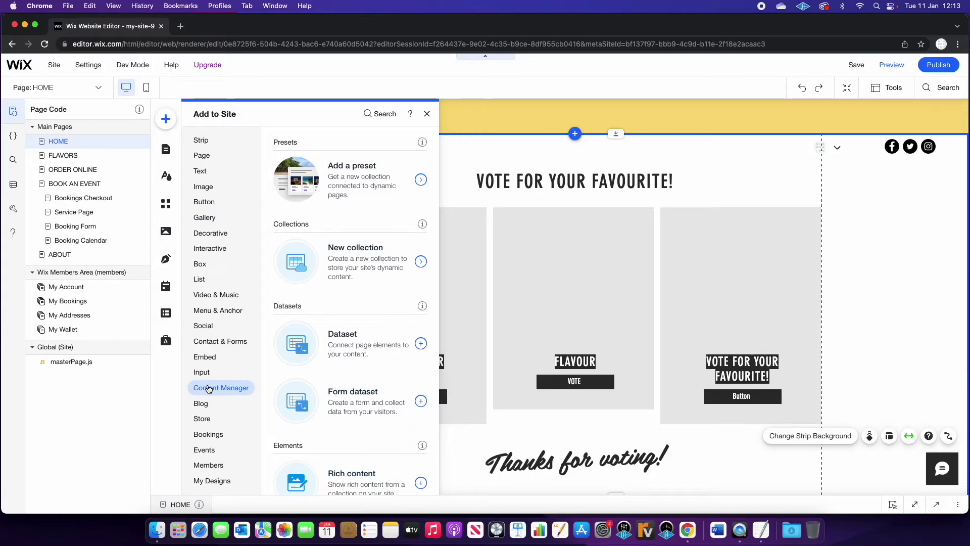
click(418, 343)
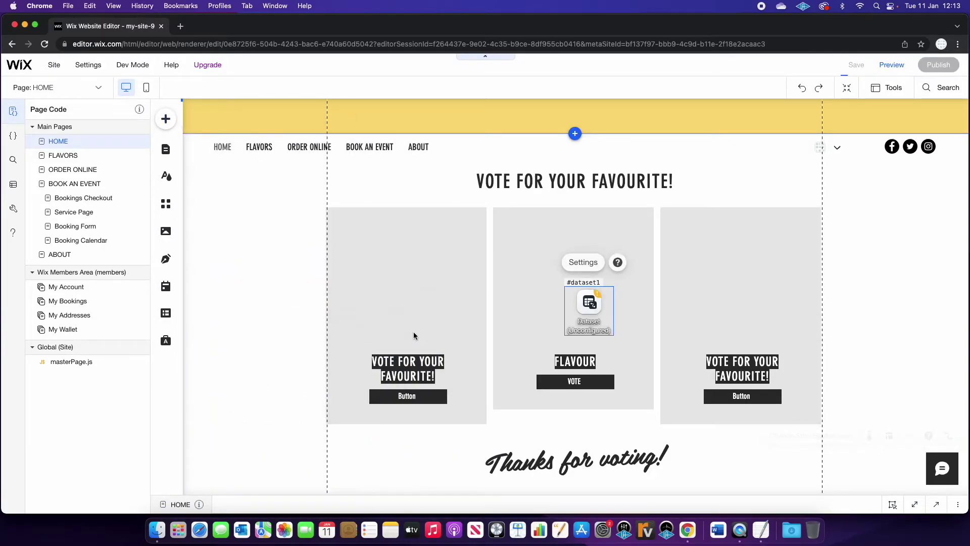
drag(607, 305, 776, 185)
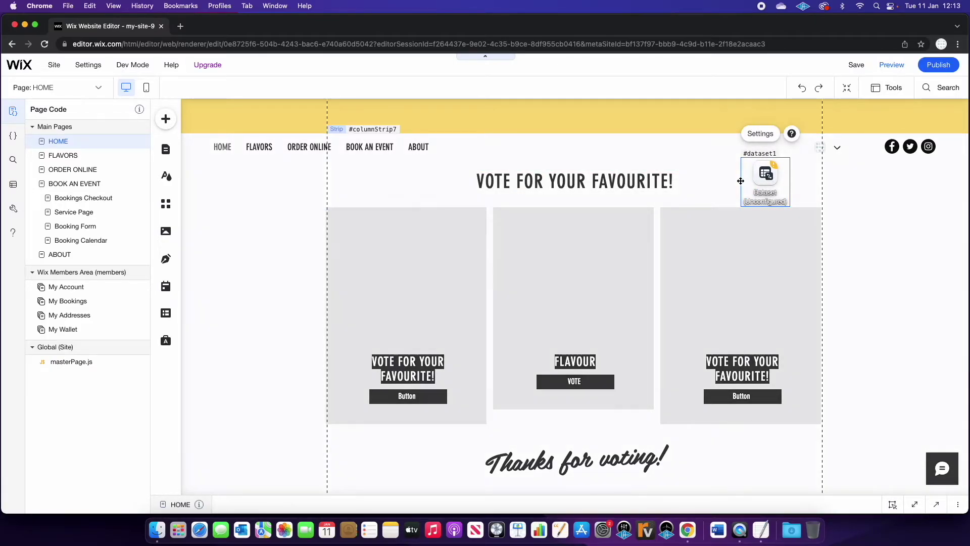
drag(766, 183, 775, 182)
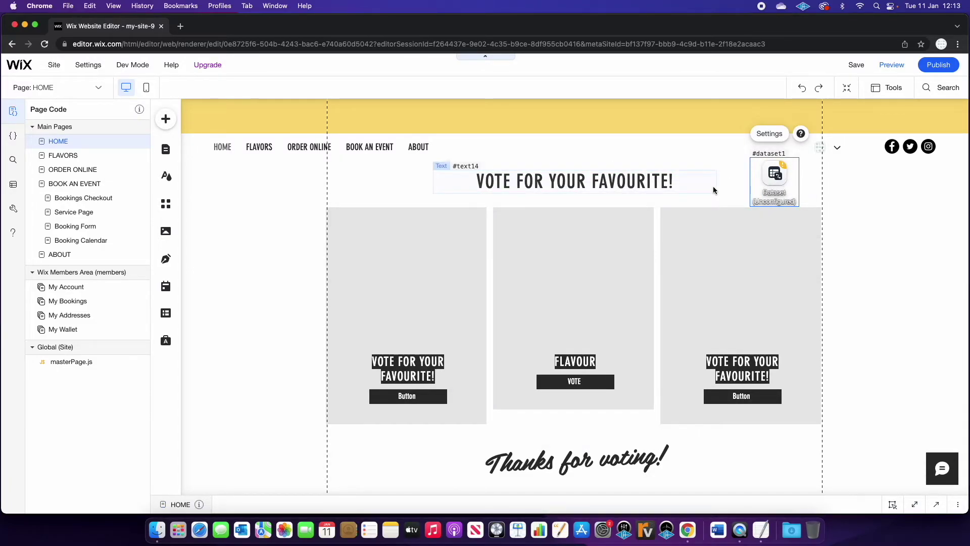
drag(781, 184, 776, 175)
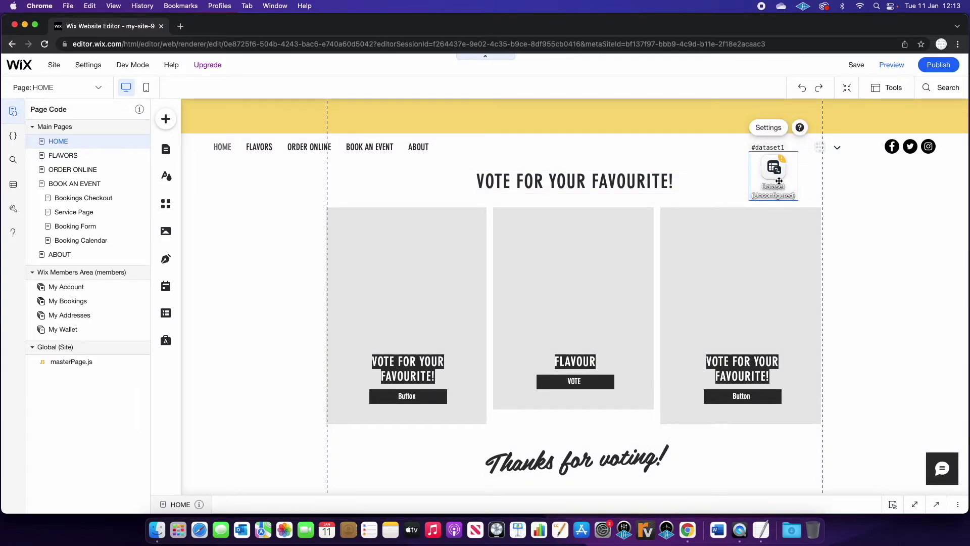
Link the dataset to the Voting collection, name it Voting Data, and use Read & Write mode.
click(768, 128)
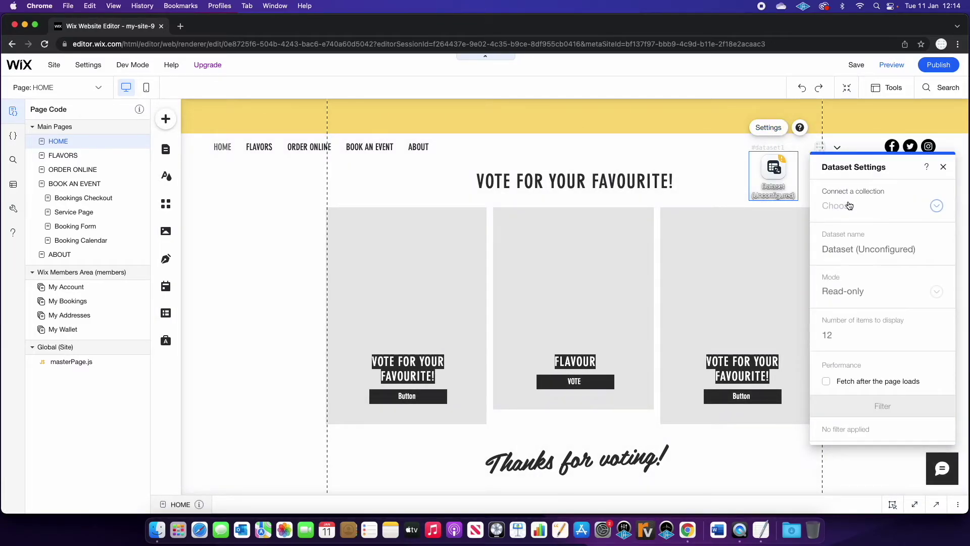
click(871, 203)
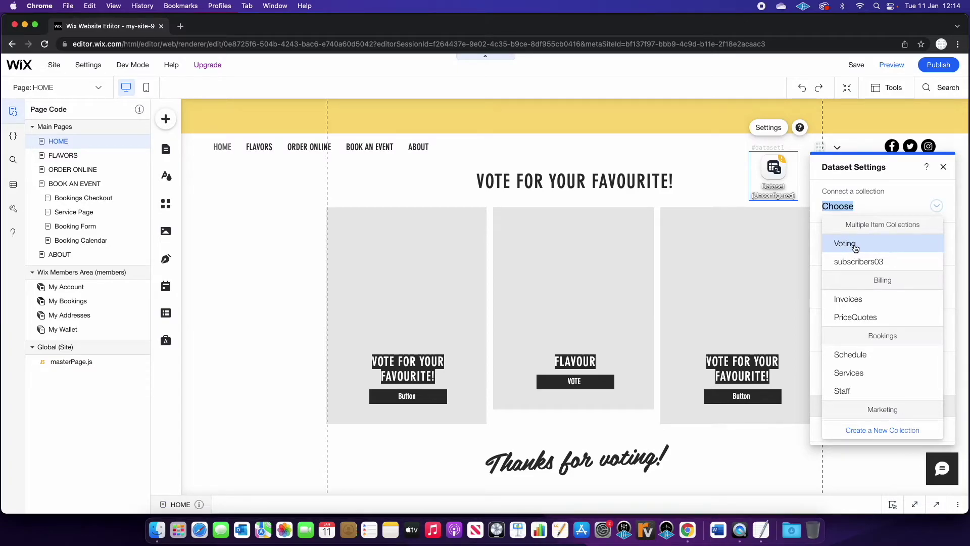
click(873, 248)
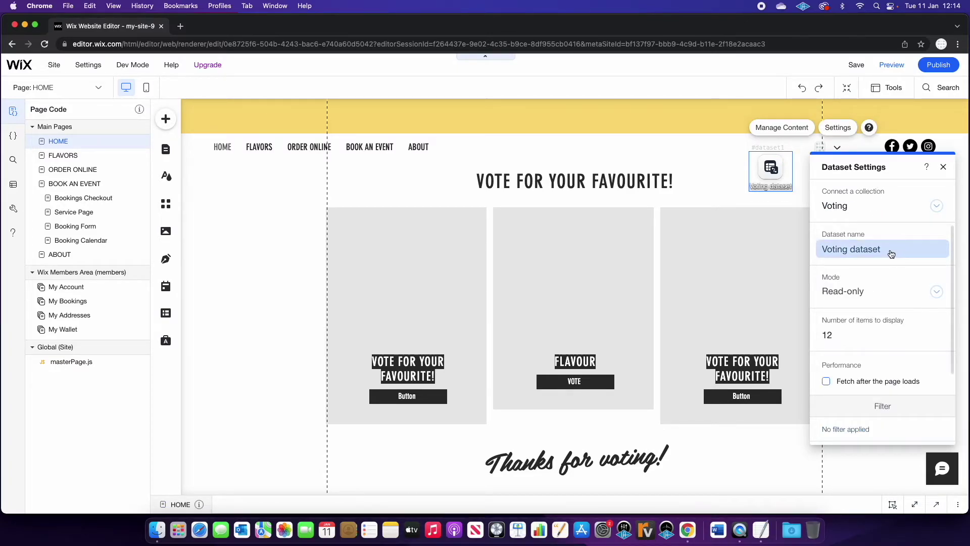
click(891, 250)
text(Voting)
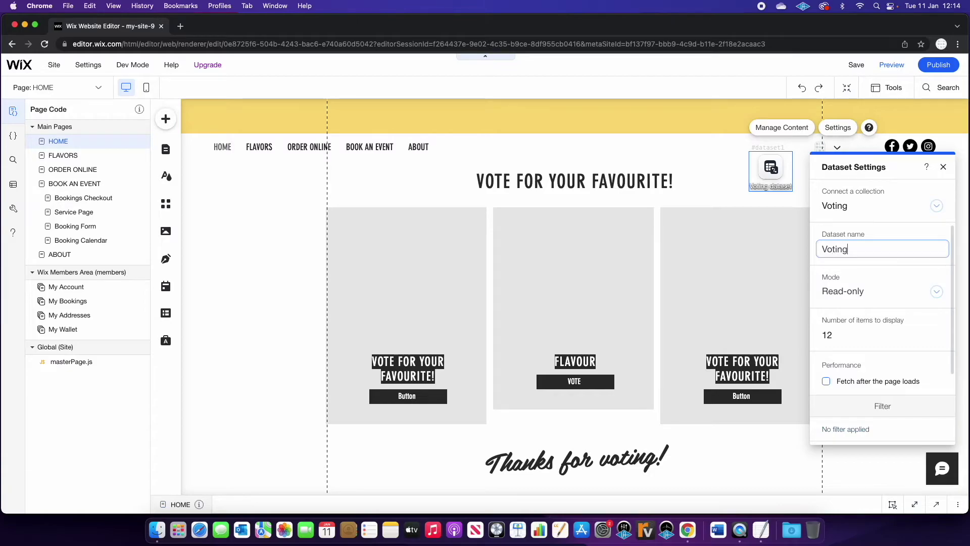
text( Data)
key(Return)
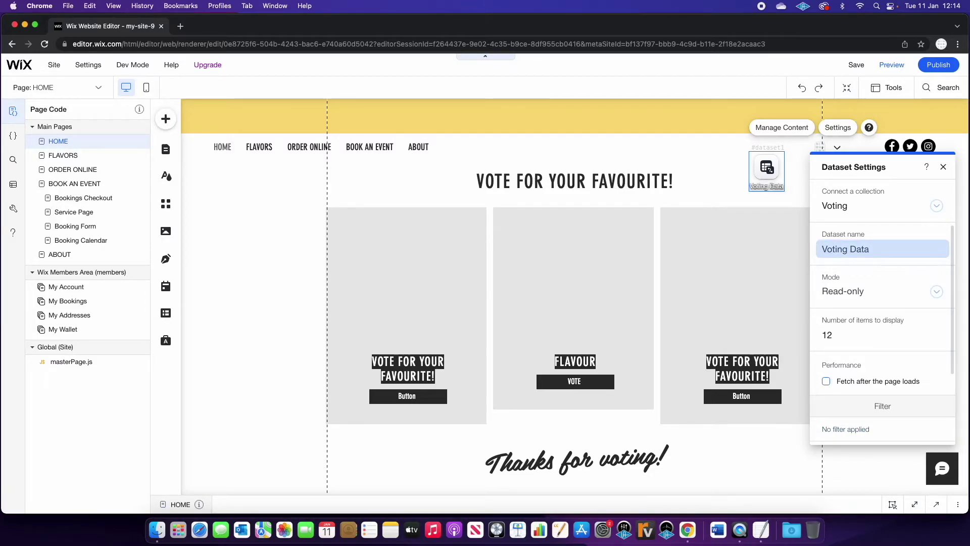
click(841, 288)
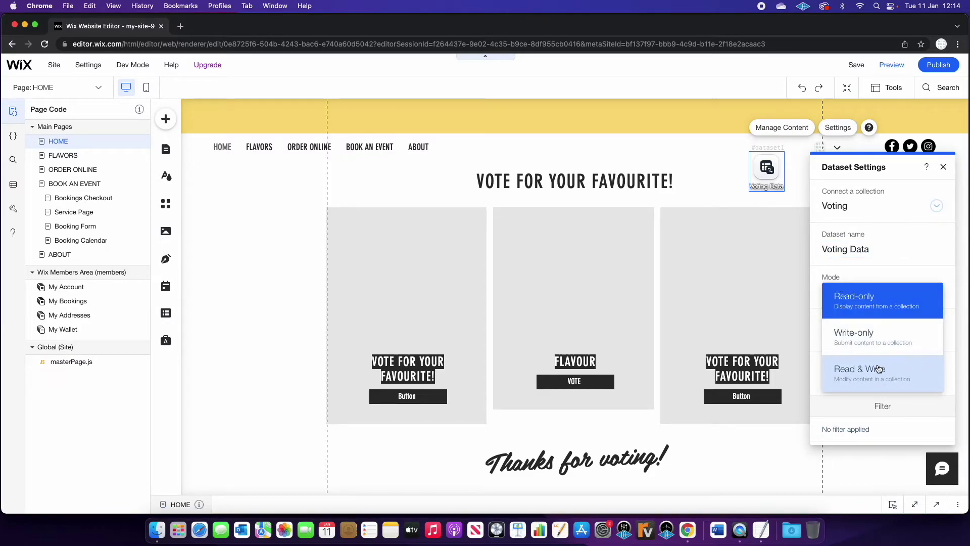
click(878, 372)
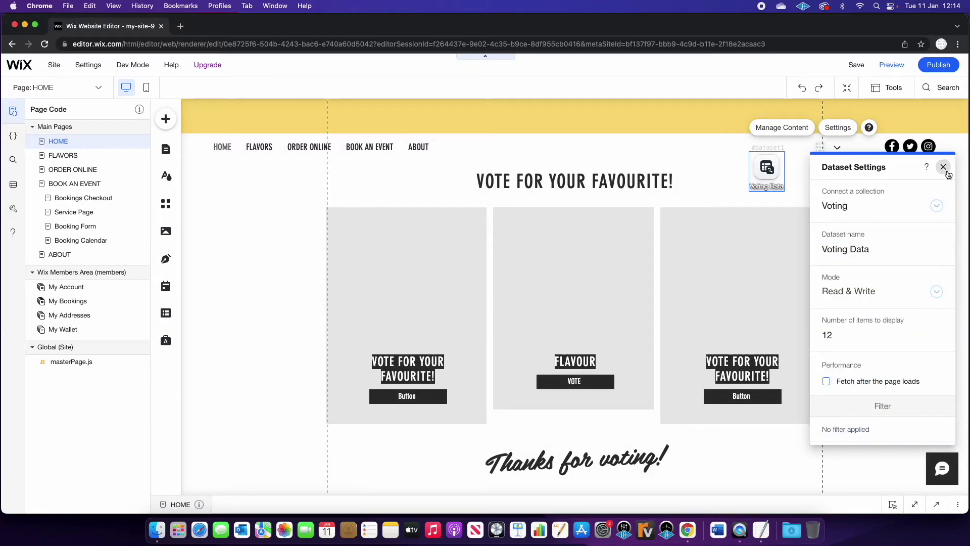
click(943, 167)
click(904, 243)
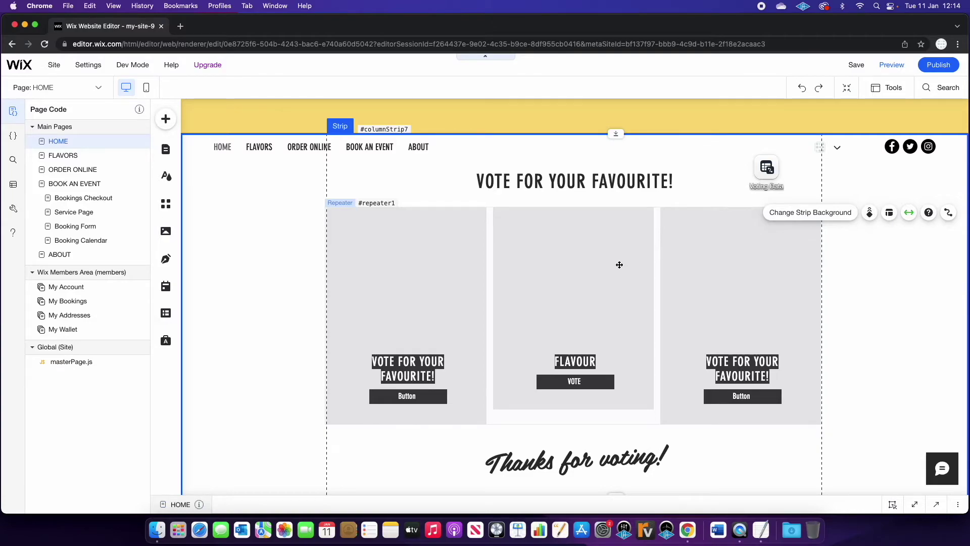
Bind the FLAVOUR title text to the Voting Data dataset's Ice Cream Flavours field.
click(563, 322)
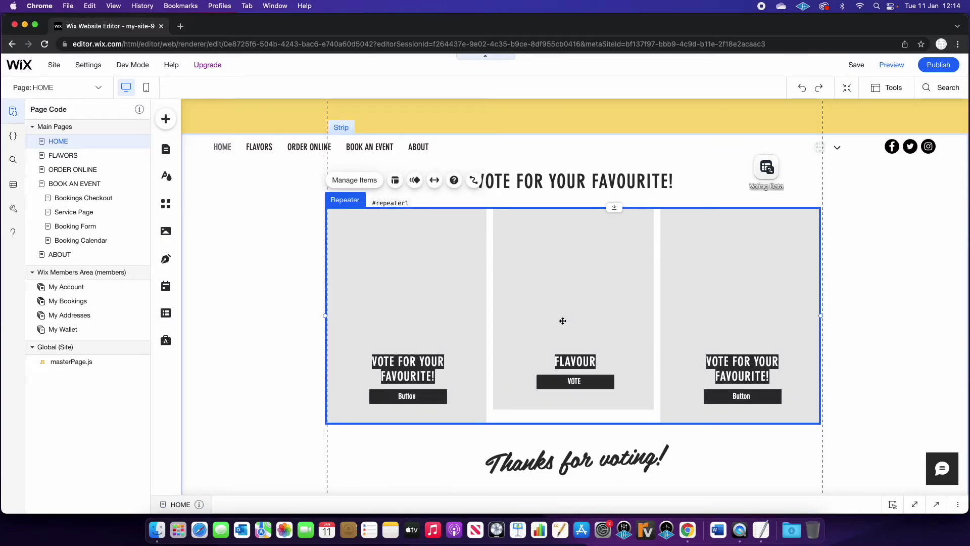
click(562, 305)
click(570, 359)
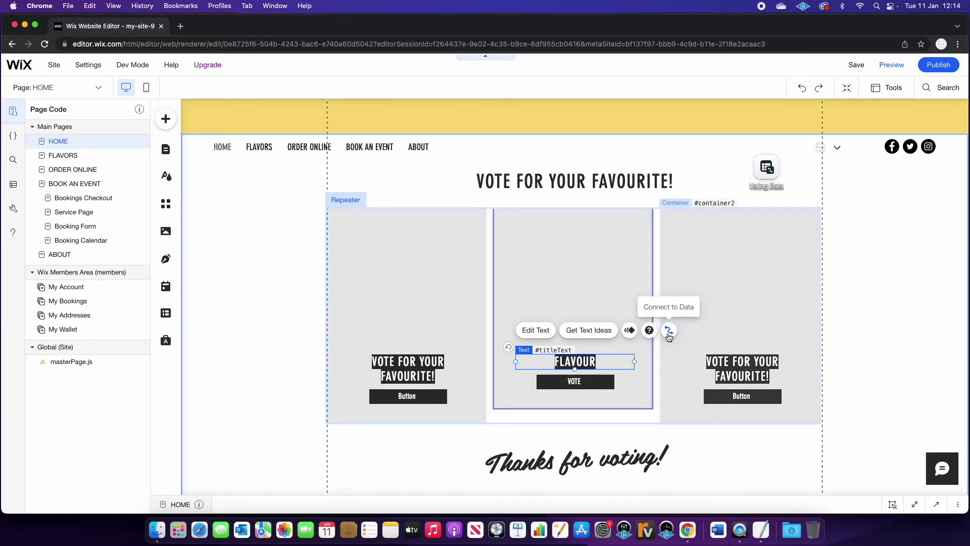
click(669, 331)
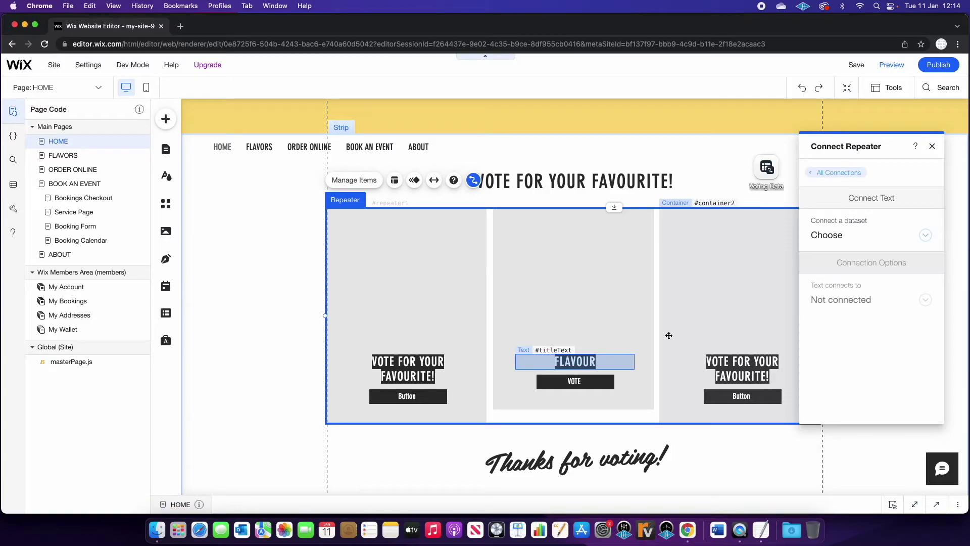
click(859, 235)
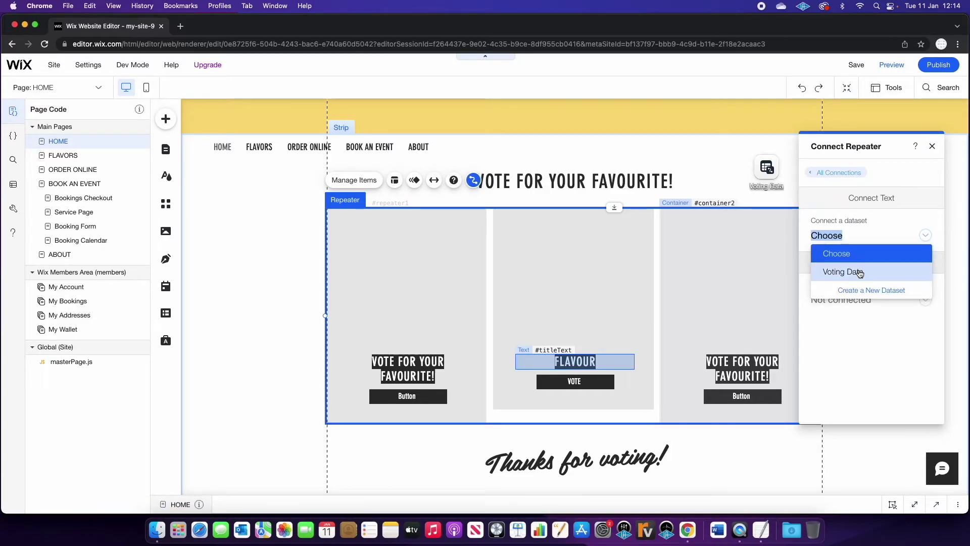
click(859, 273)
click(839, 300)
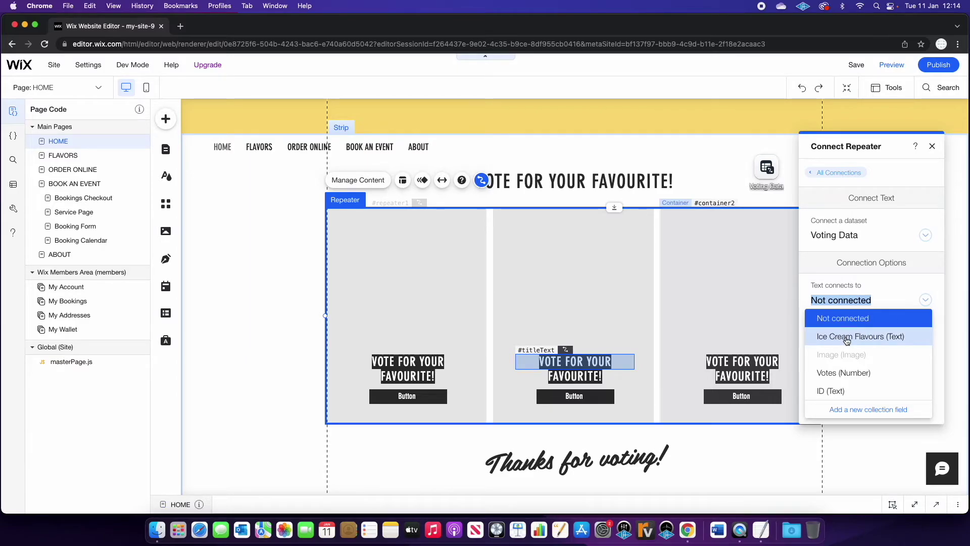
click(894, 339)
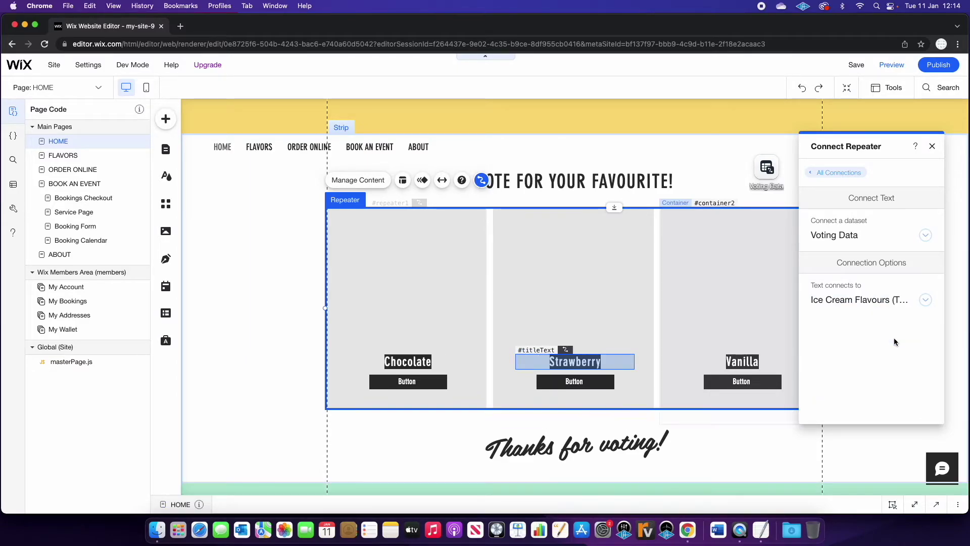
click(643, 202)
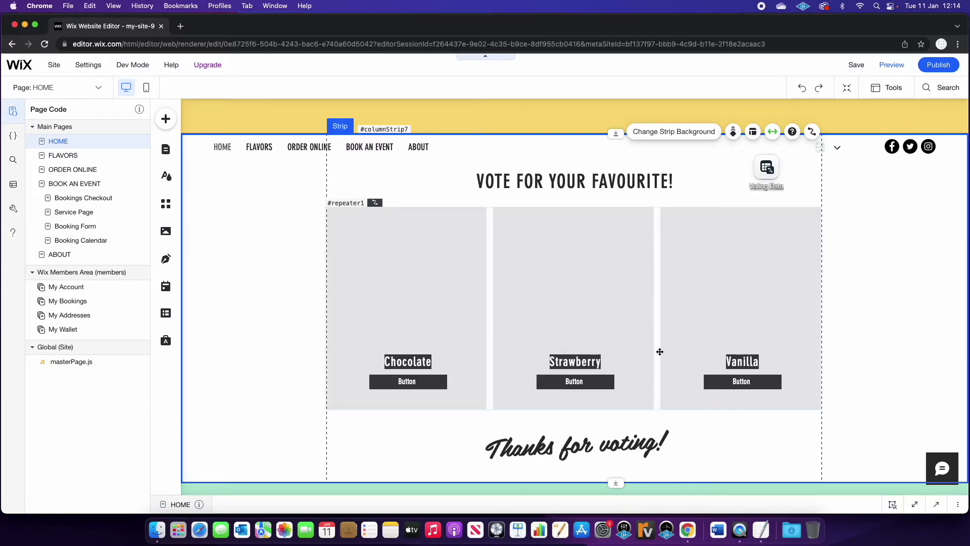
Connect the repeater item background to Voting Data's Image field.
click(576, 275)
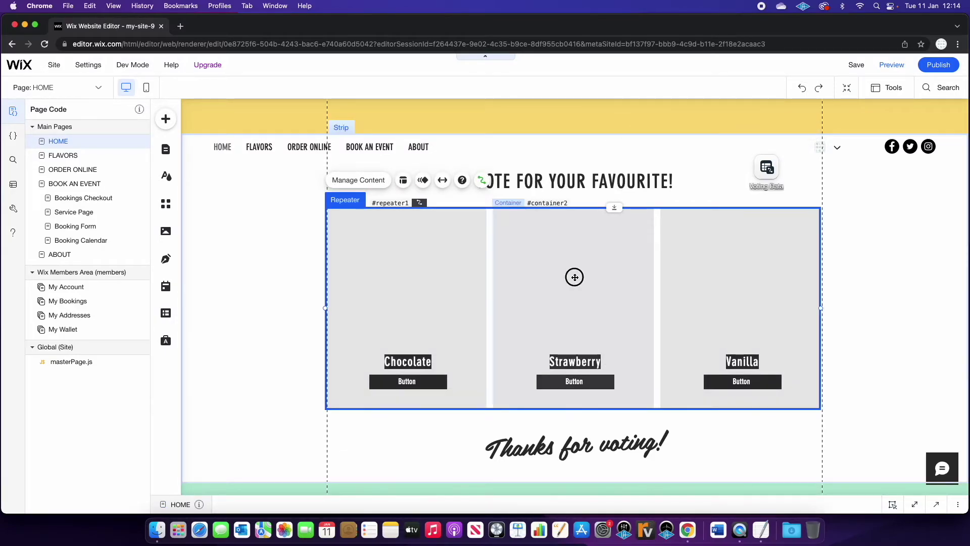
click(574, 275)
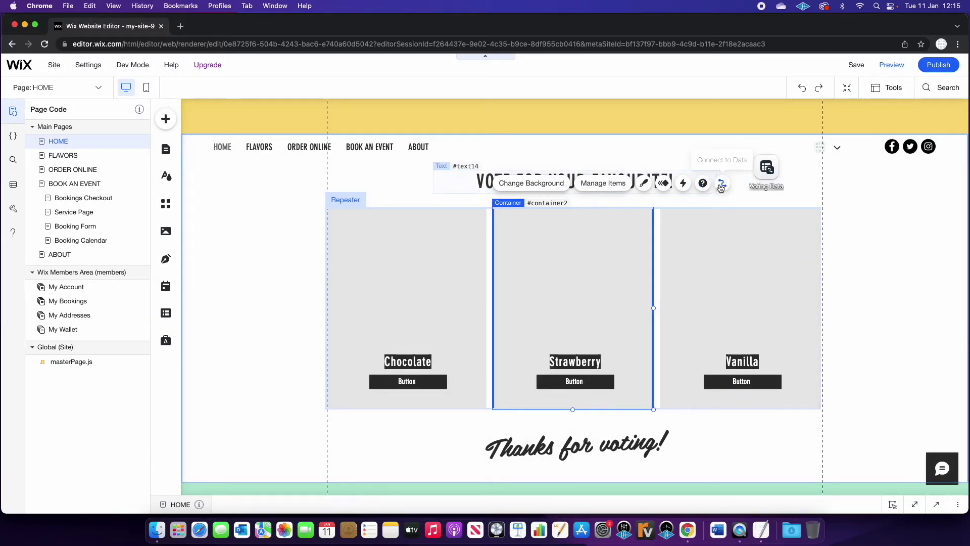
click(721, 184)
click(408, 289)
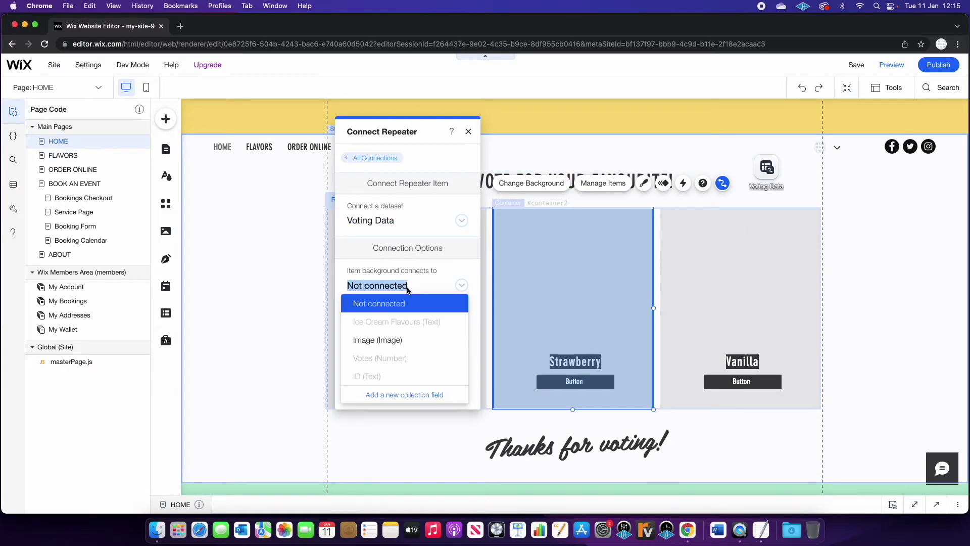
click(425, 341)
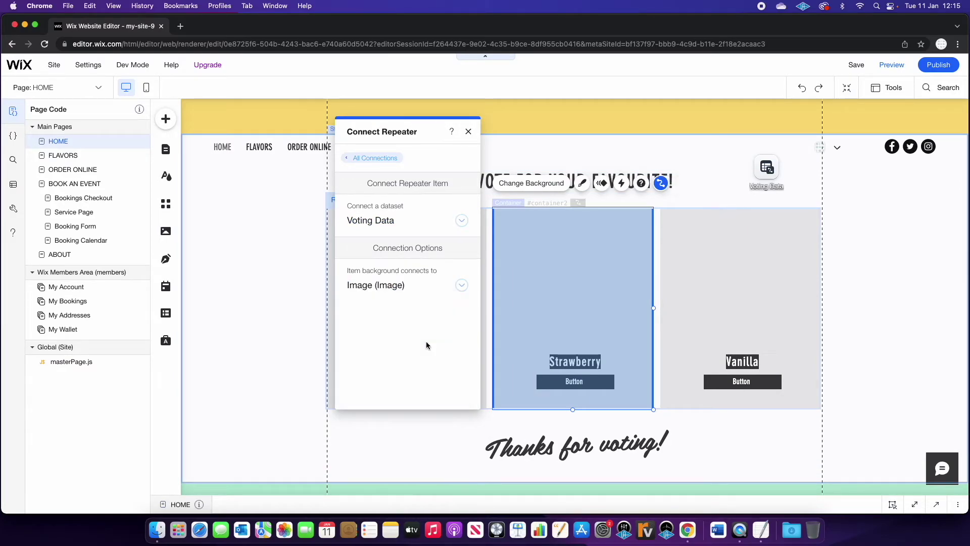
click(869, 338)
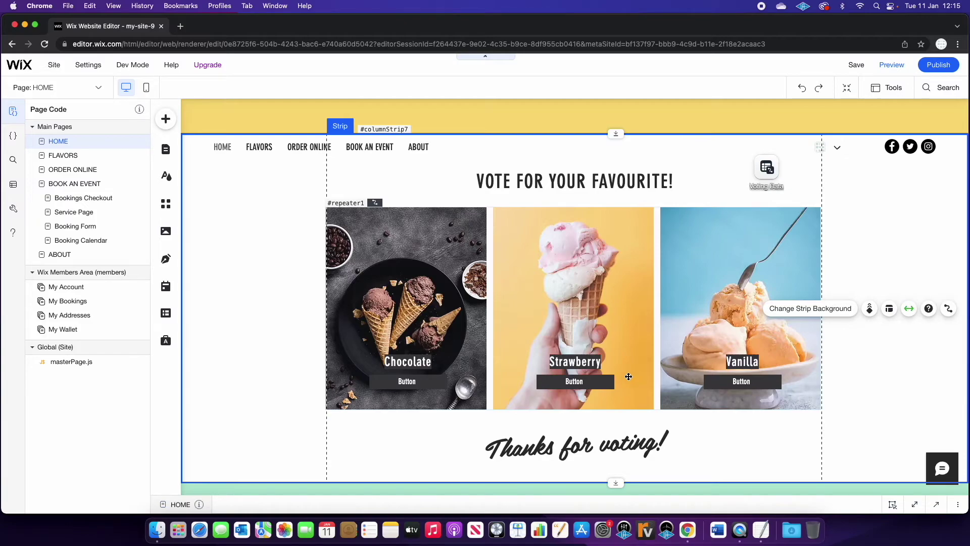
click(578, 383)
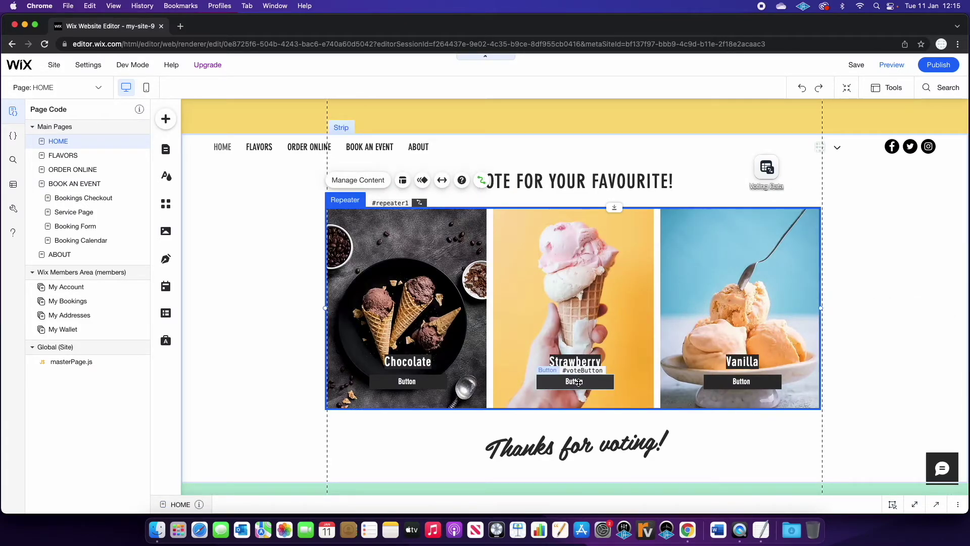
Change the repeater button text to VOTE!
click(574, 383)
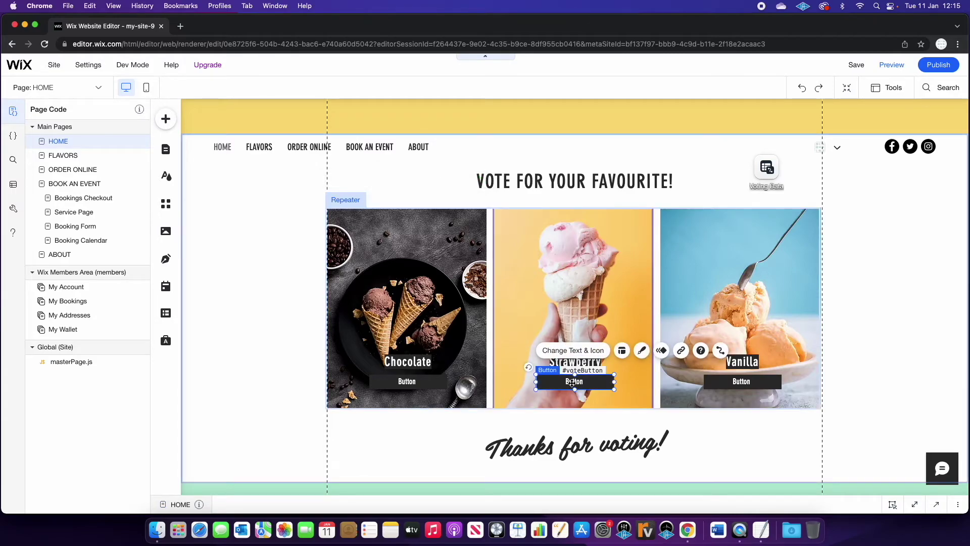
click(572, 350)
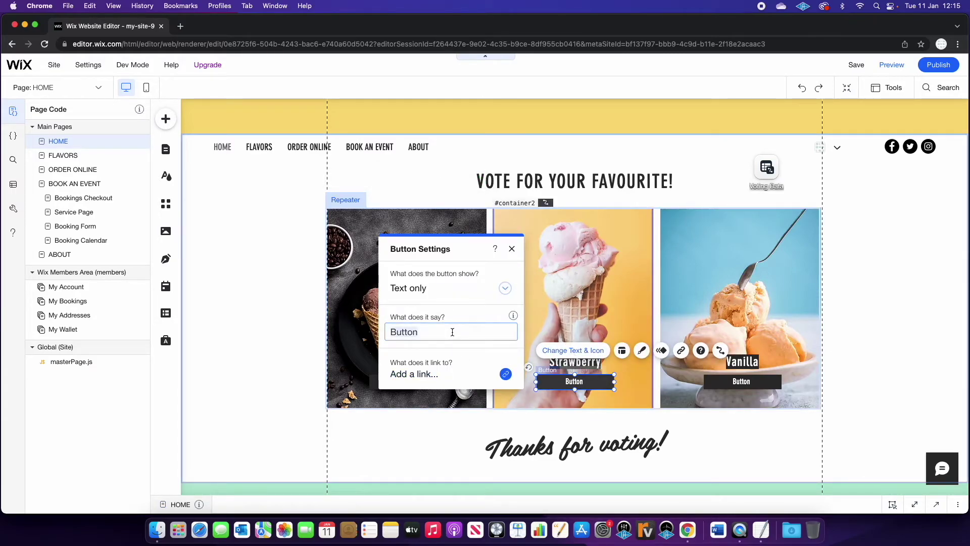
text(VOTE!)
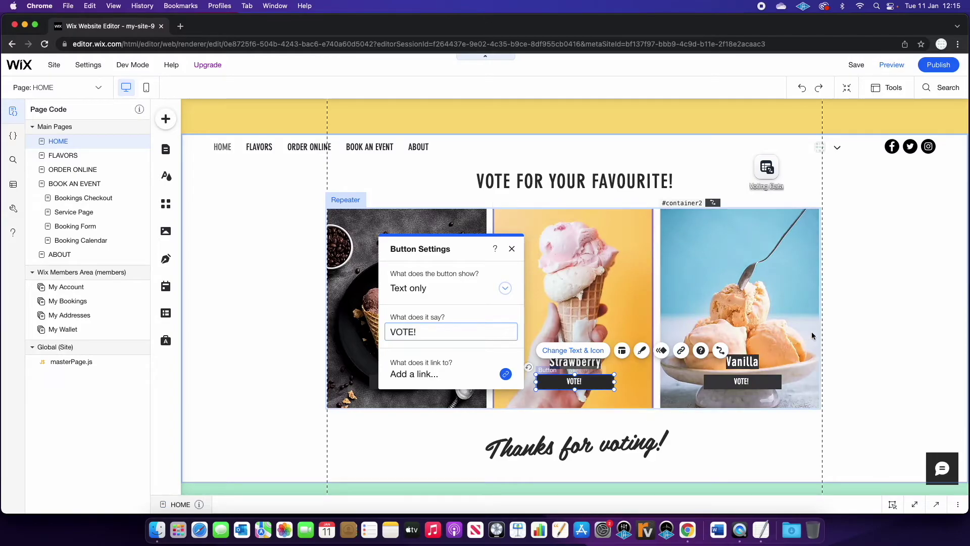
click(854, 330)
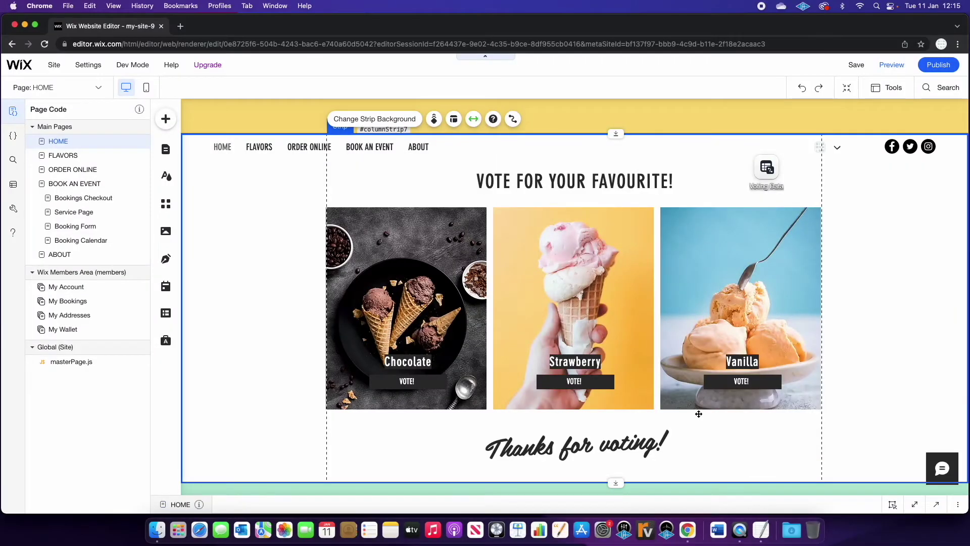
Select the VOTE! button and open the page code panel for voteButton.
click(565, 383)
click(565, 383)
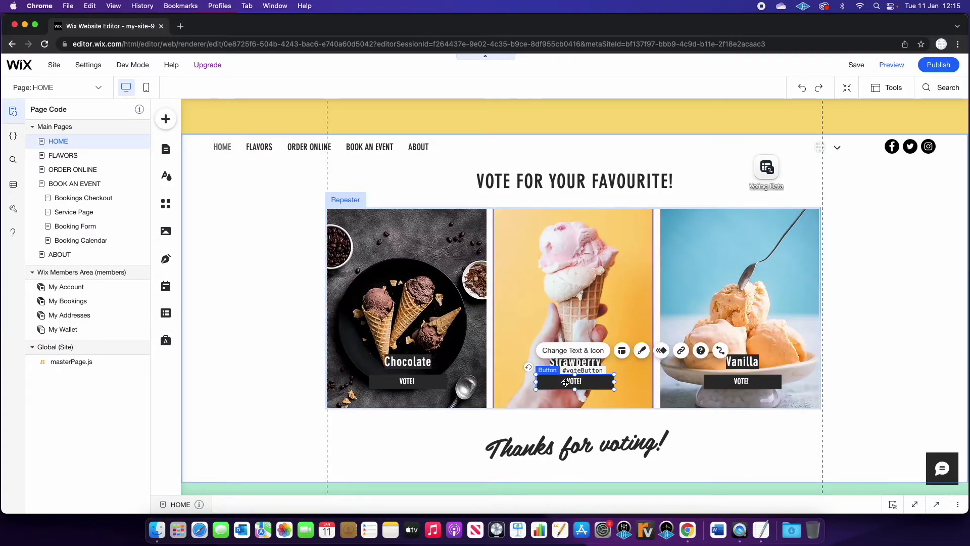
click(936, 505)
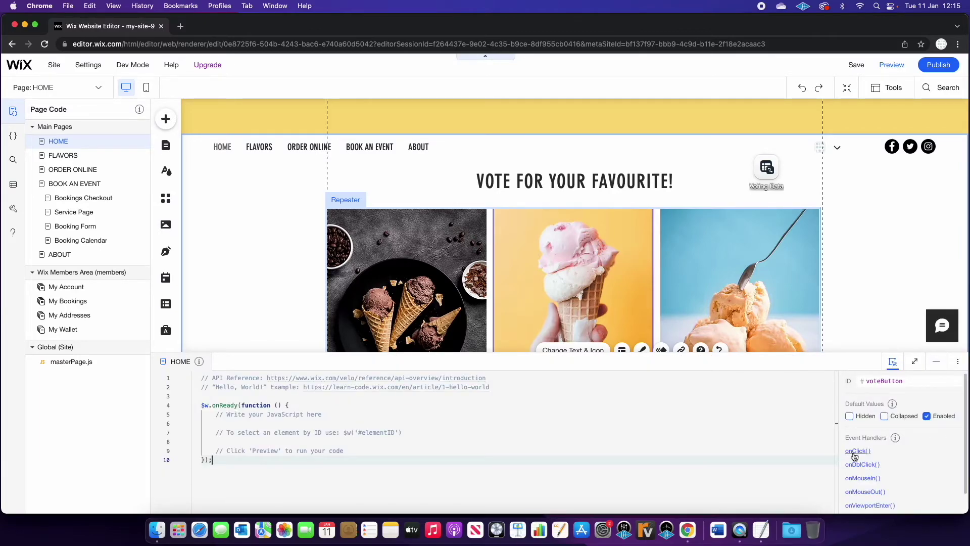
Create the voteButton_click onClick handler and paste the vote-counting code into it.
click(859, 452)
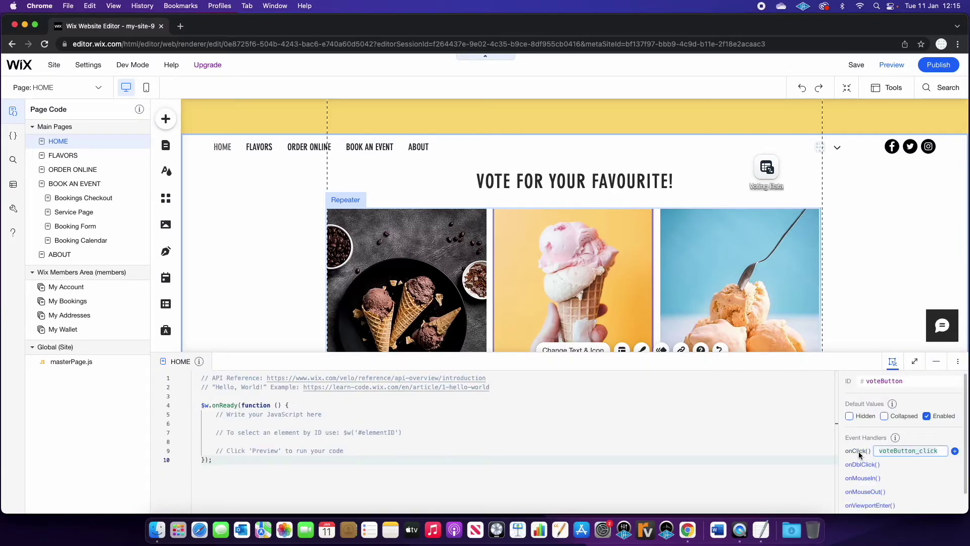
key(Return)
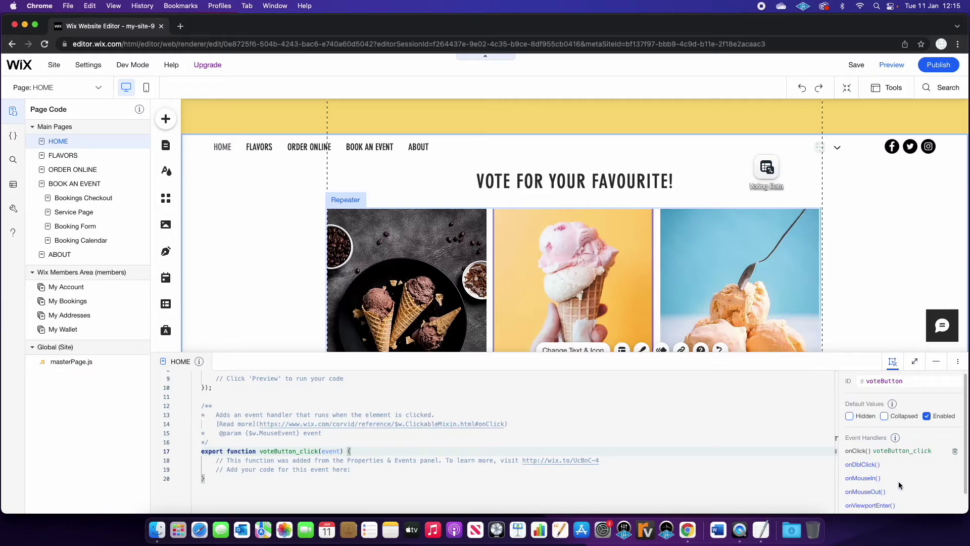
scroll(899, 485, down, 1)
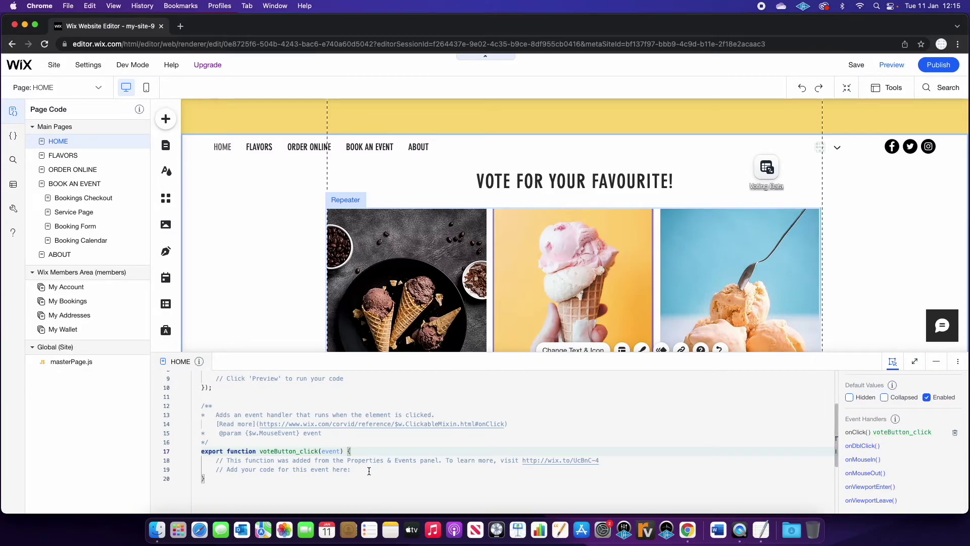
scroll(381, 467, down, 2)
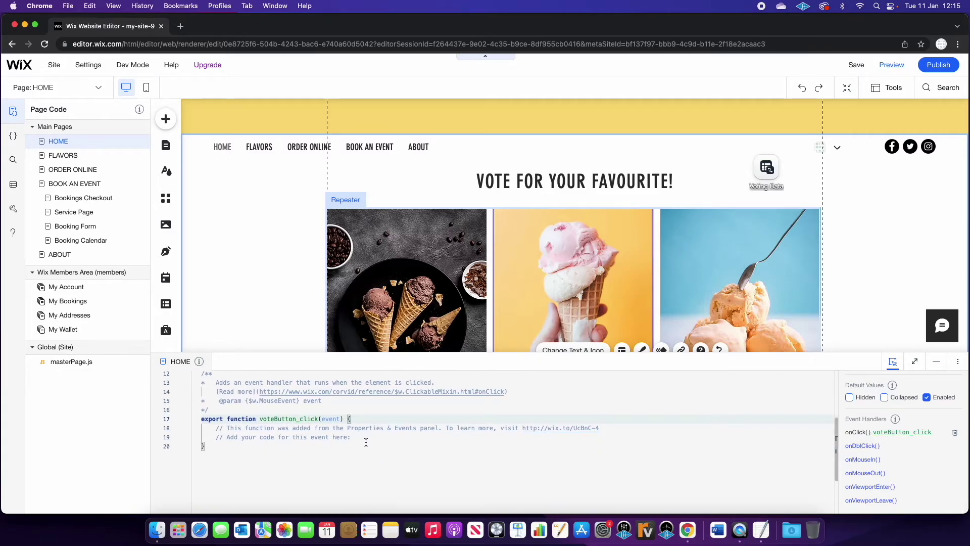
click(365, 439)
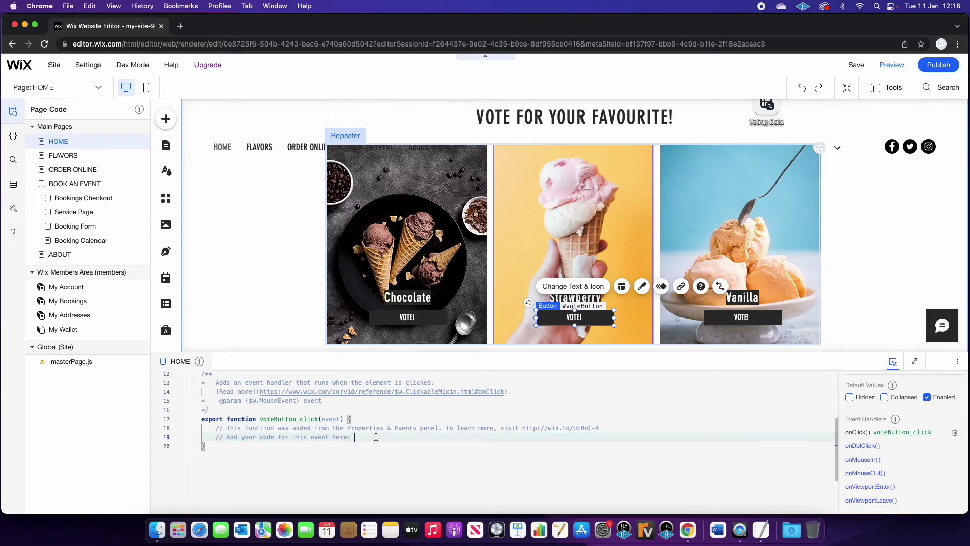
text(let $item = $w.at(event.context);  let currentItem = $item("#dataset1").getCurrentItem(); let currentVotes = Number(currentItem.votes); $item("#dataset1").setFieldValue("votes", currentVotes + 1); $item("#dataset1").save(); $w("#voteButton").hide(); $w("#titleText").hide(); $w("#success").show();)
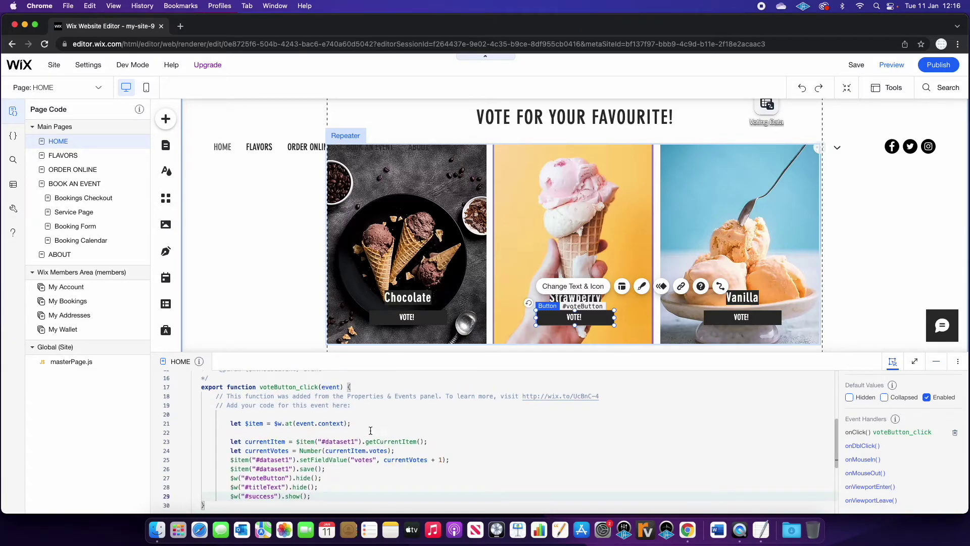
click(345, 499)
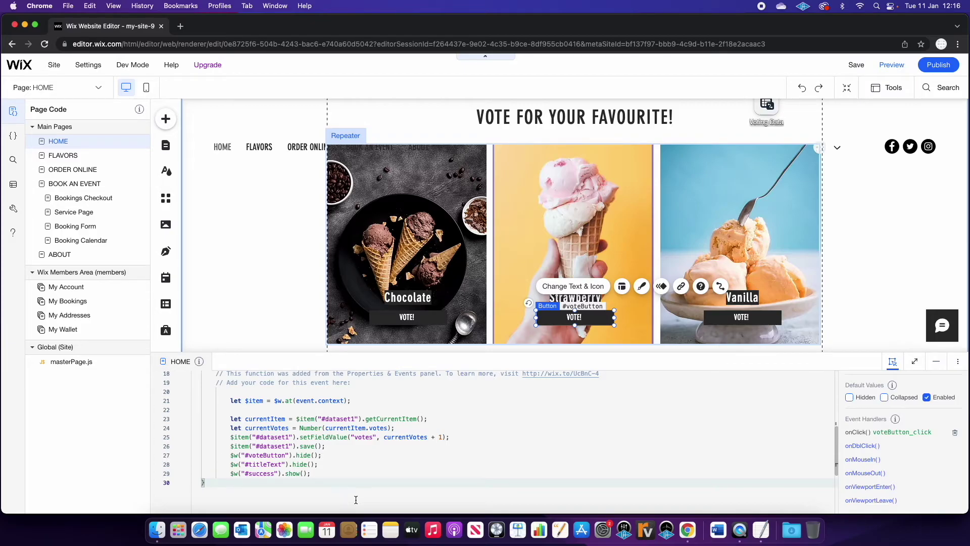
drag(202, 402, 368, 406)
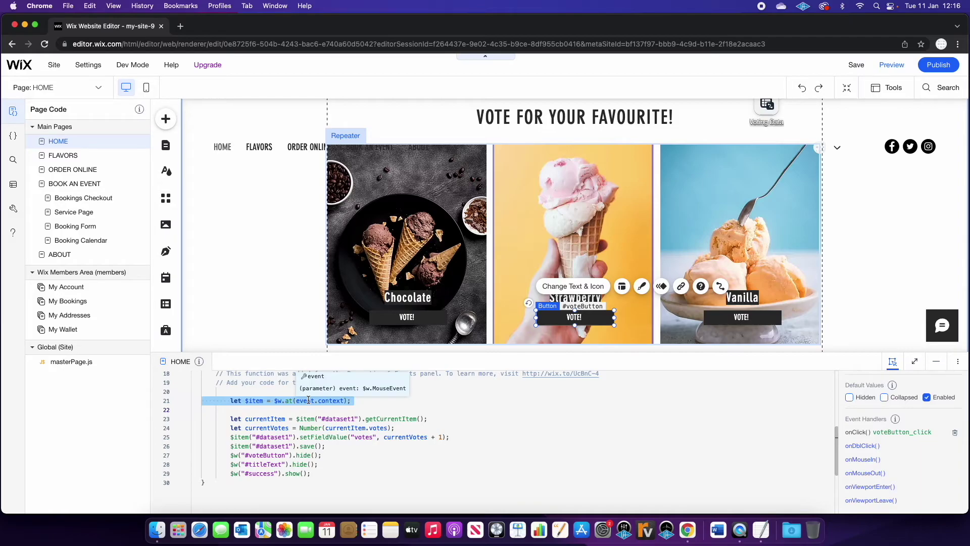
click(565, 266)
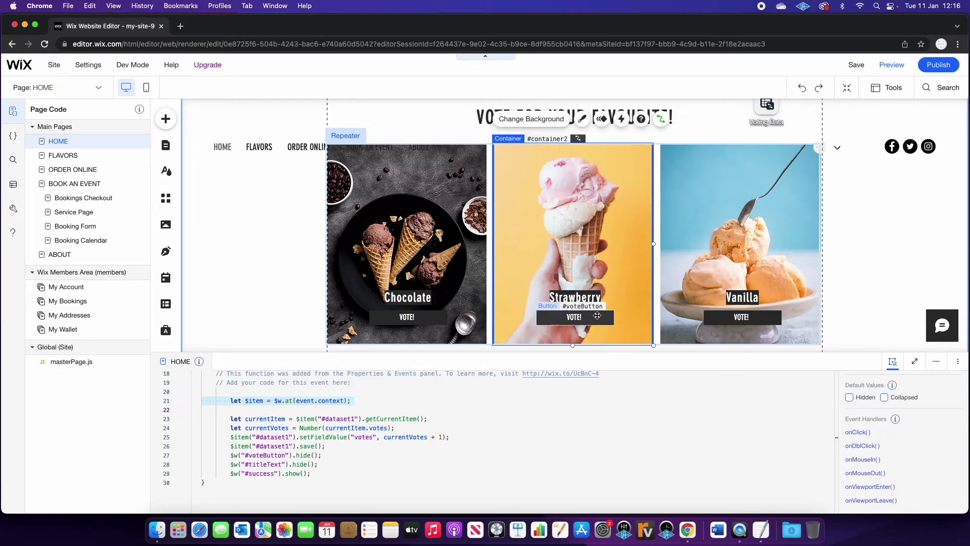
click(597, 315)
click(329, 427)
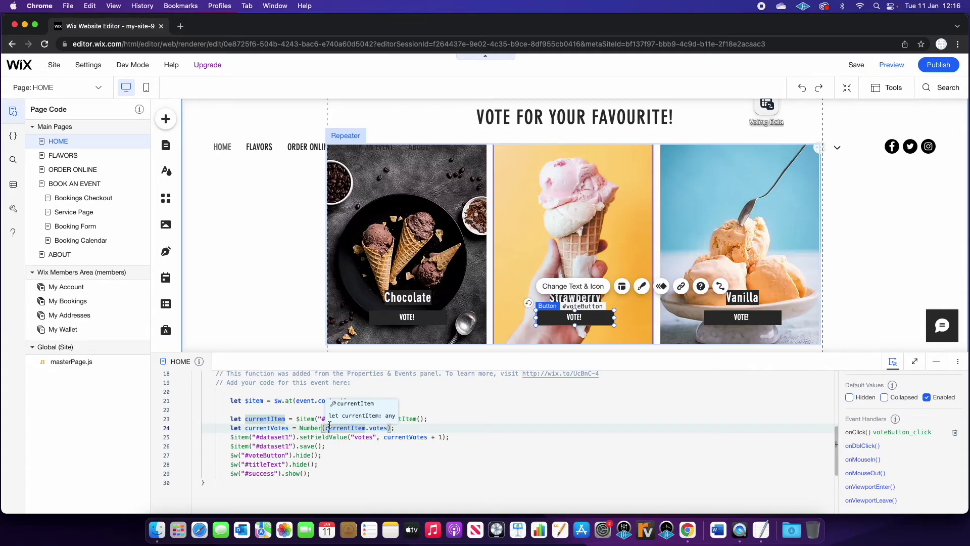
click(302, 407)
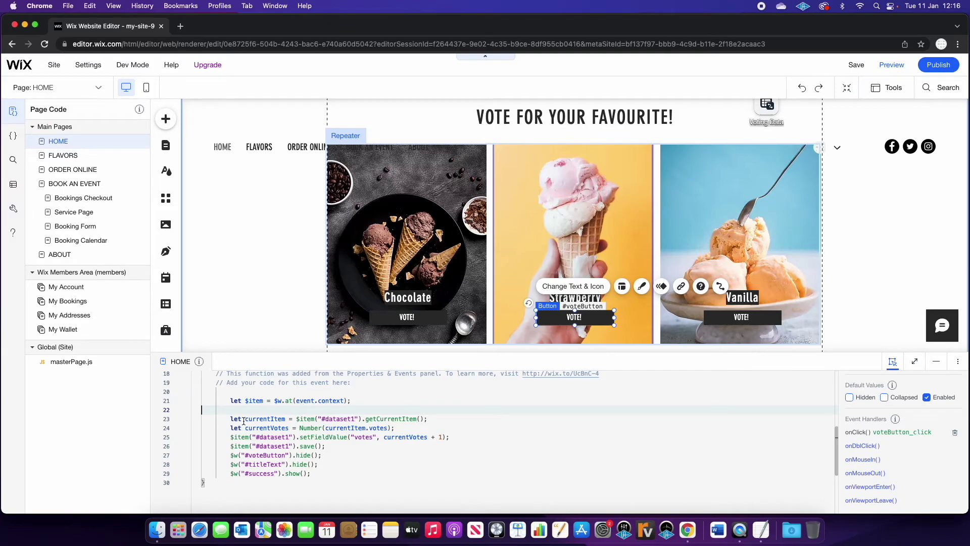
click(225, 420)
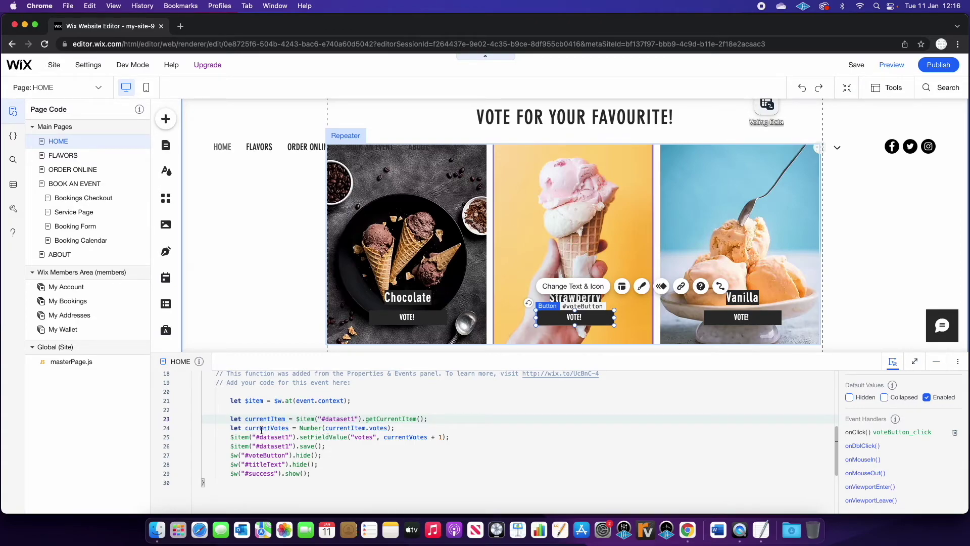
click(267, 428)
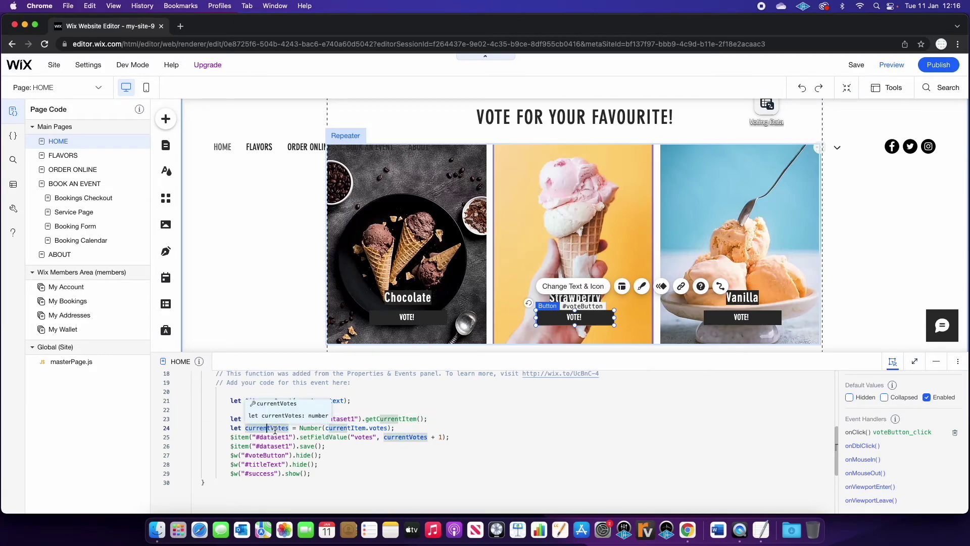
click(278, 446)
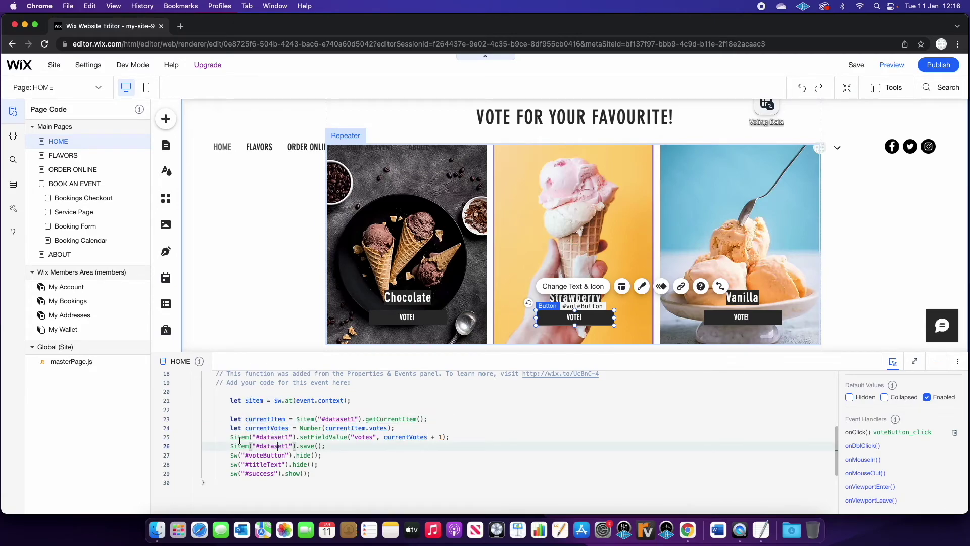
drag(228, 437, 453, 437)
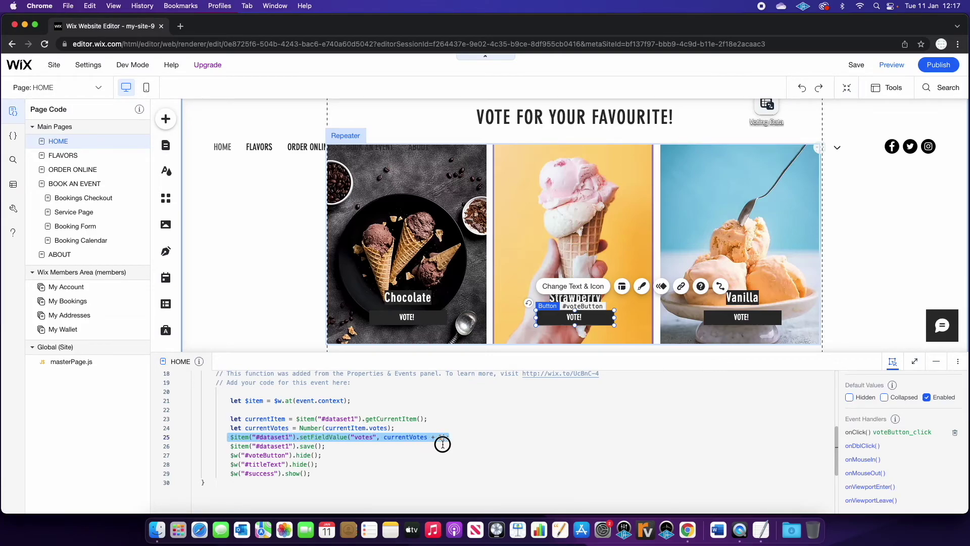
click(444, 445)
scroll(389, 440, down, 1)
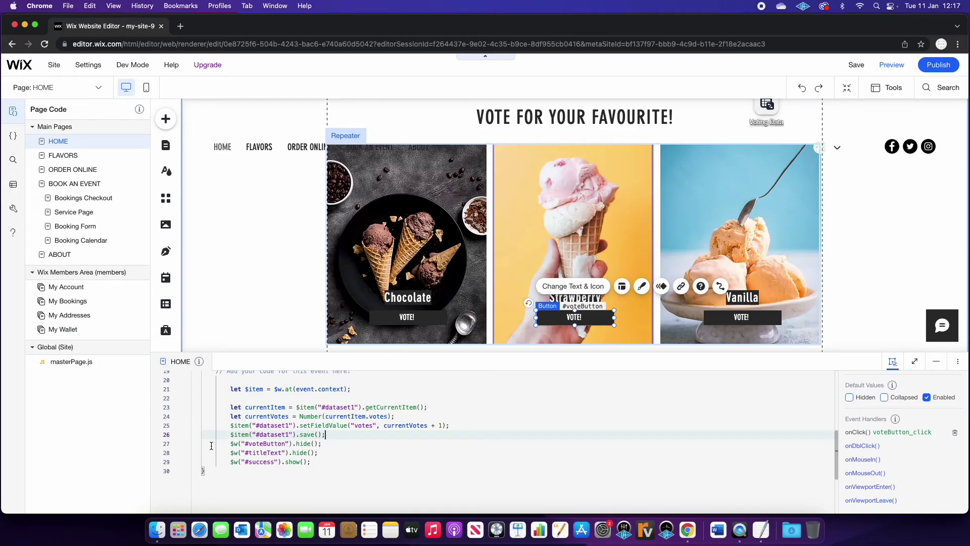
scroll(514, 310, down, 3)
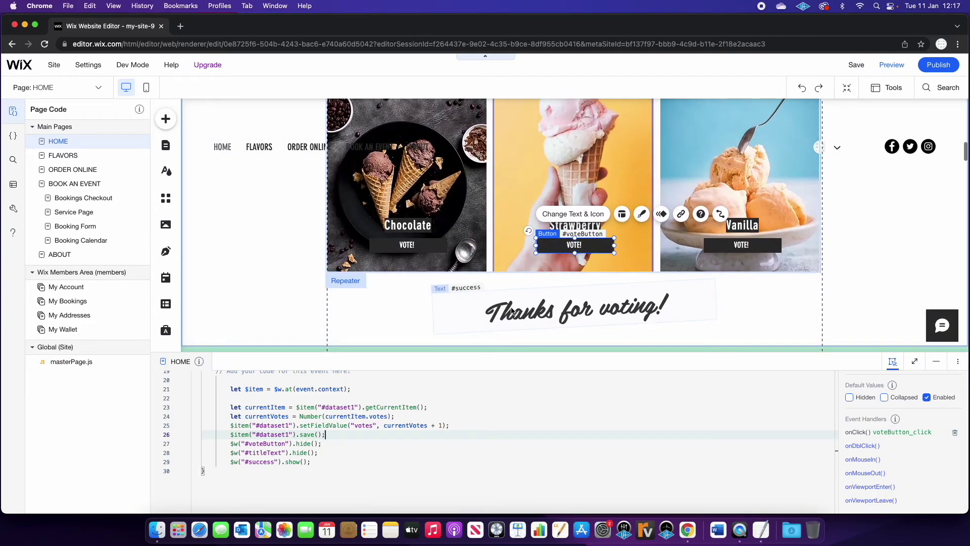
Make the Thanks for voting! text hidden by default, then publish the site.
click(465, 316)
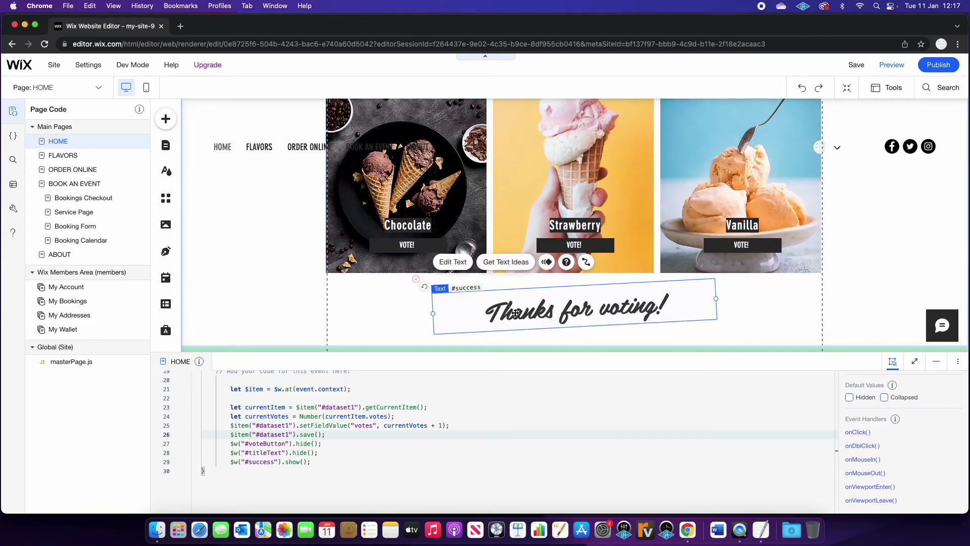
click(864, 397)
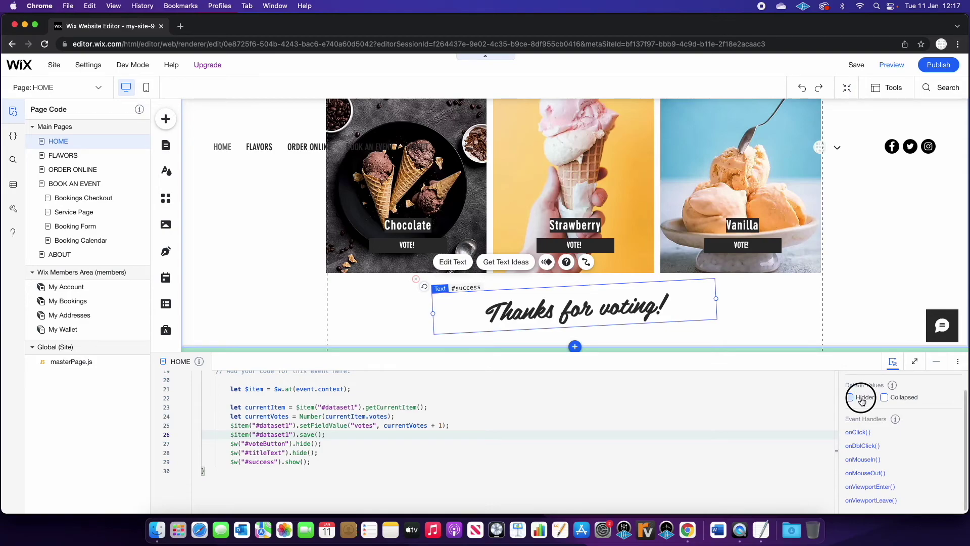
click(828, 325)
scroll(828, 324, up, 1)
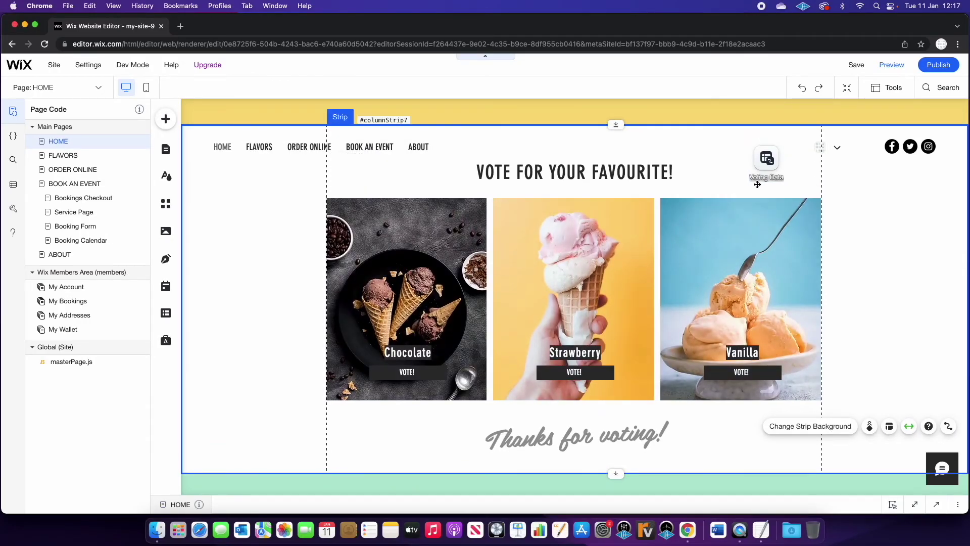
click(939, 67)
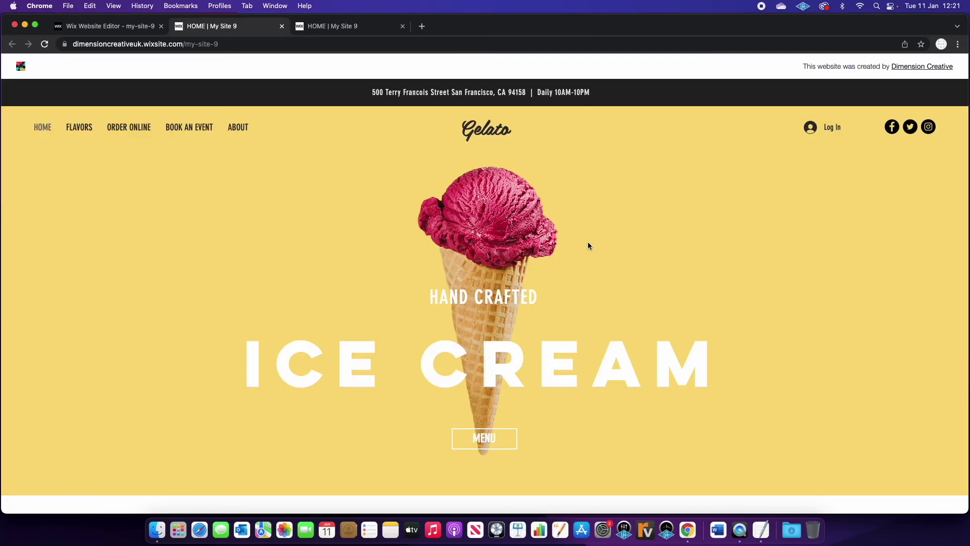
On the live Gelato site, vote for Vanilla to bring up 'Thanks for voting!'.
scroll(604, 242, down, 7)
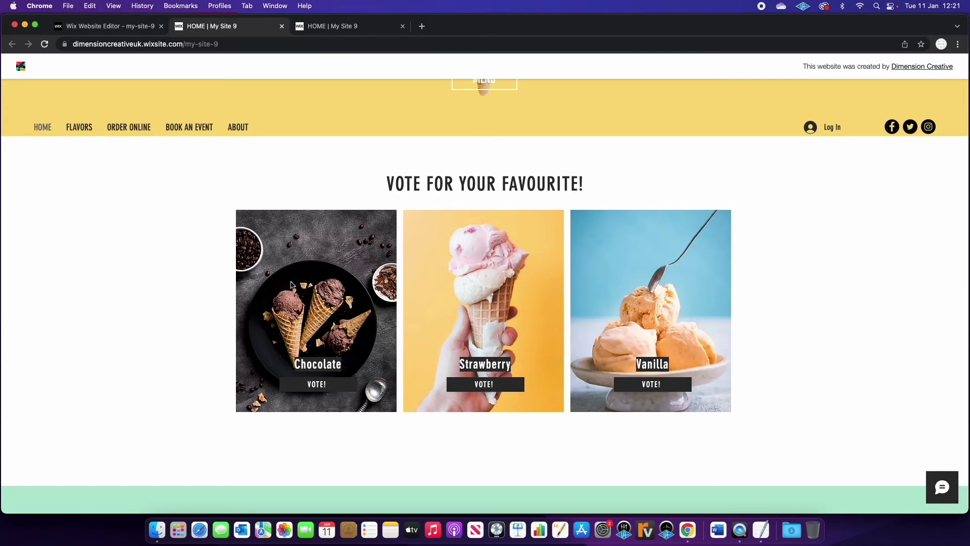
click(649, 386)
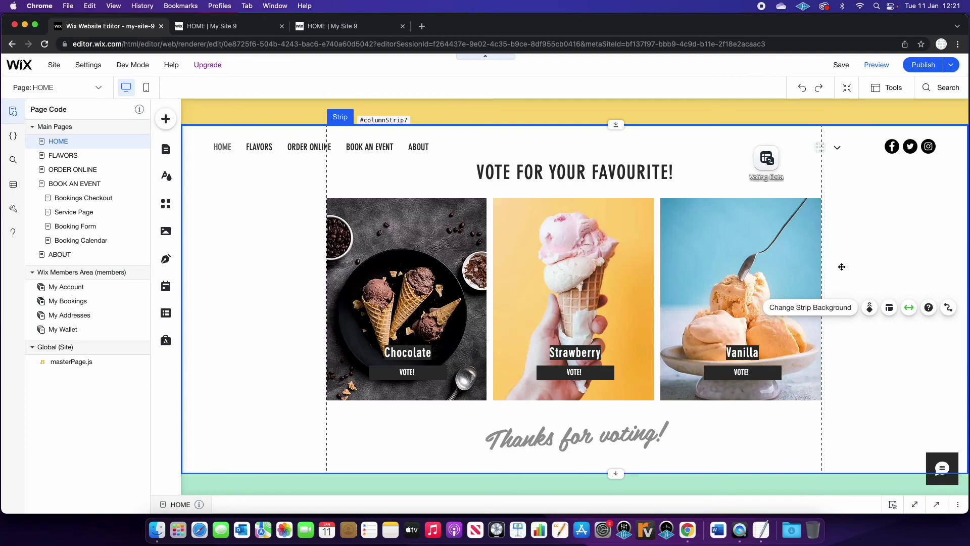
Open the Voting Data collection's records in the Content Manager to check the Vanilla vote.
double_click(768, 169)
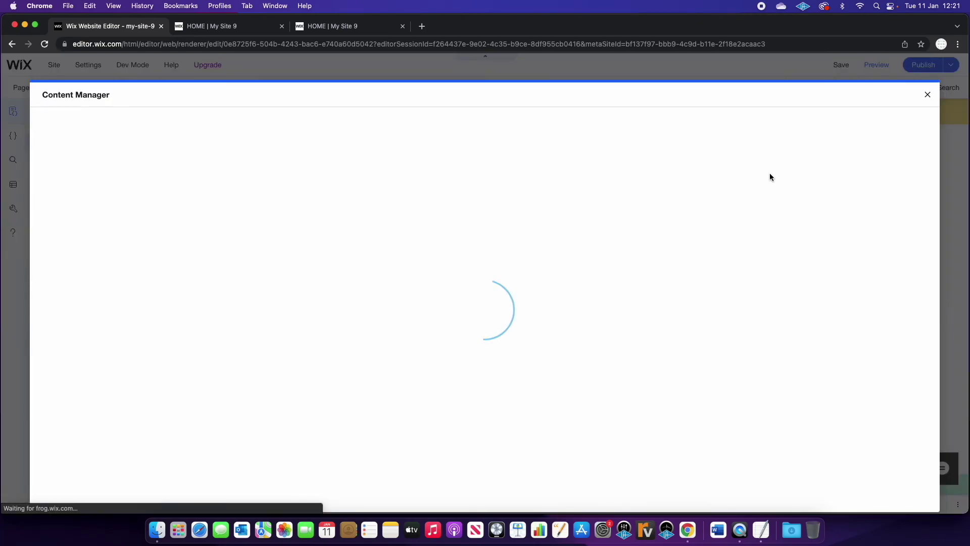